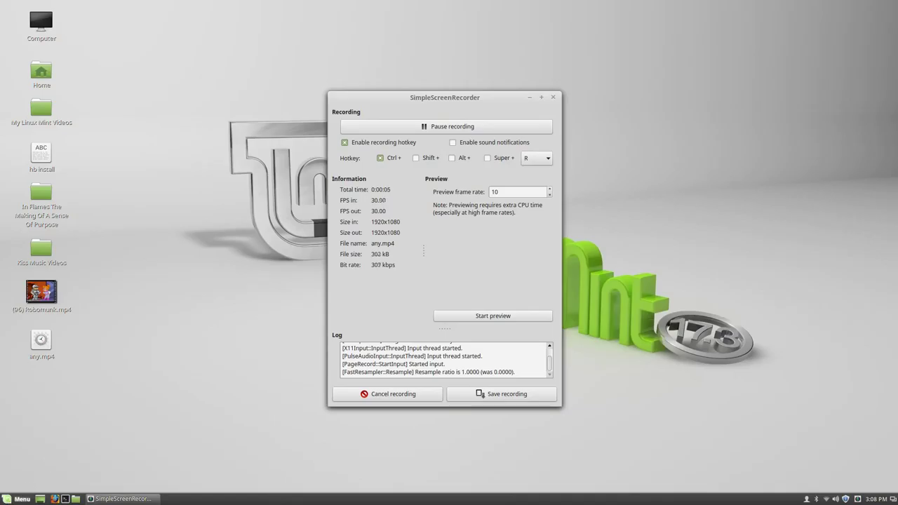
- Search the Cinnamon Menu's applications for 'software'
left_click(14, 500)
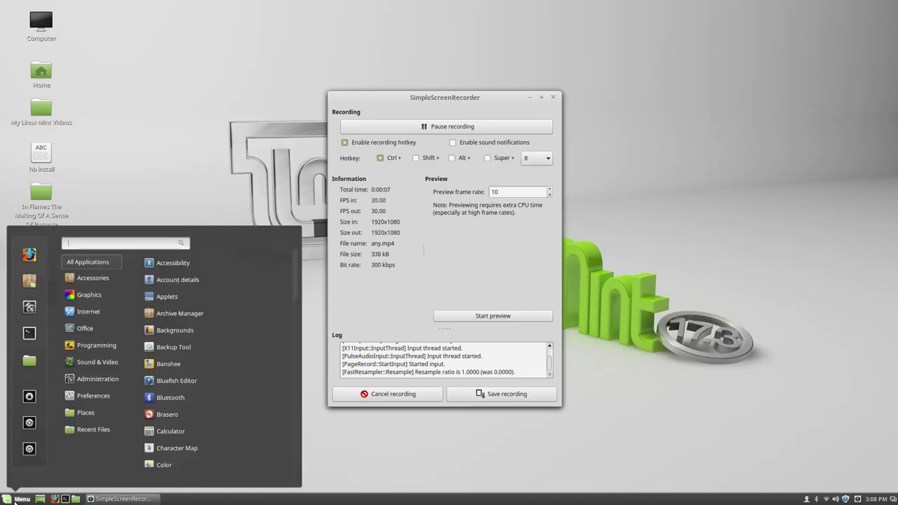
mouse_move(108, 382)
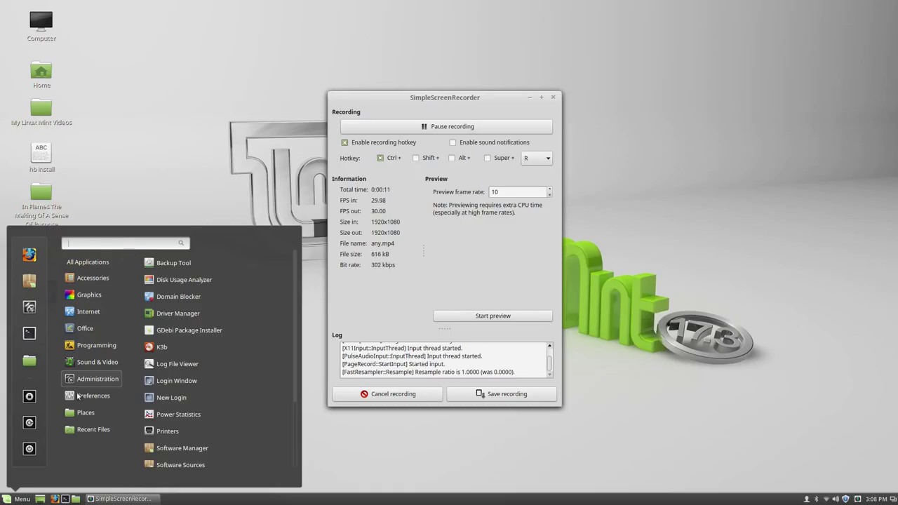
mouse_move(103, 365)
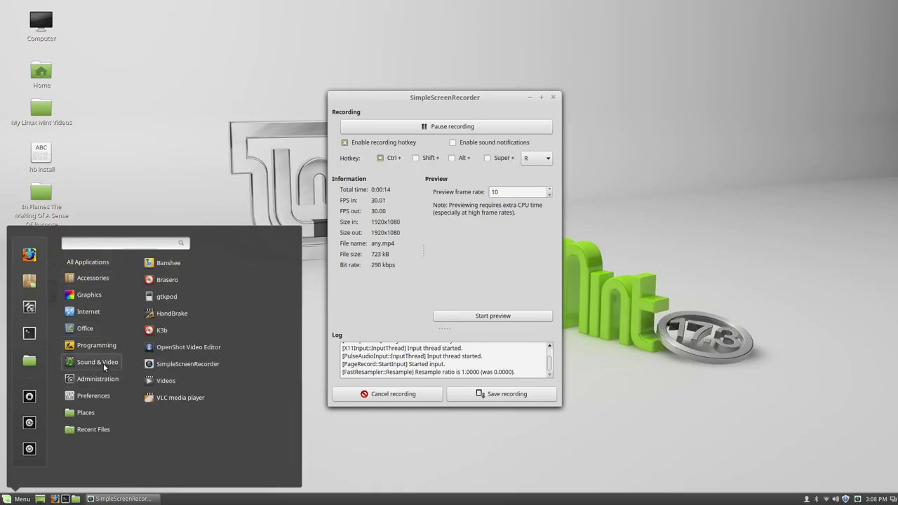
left_click(120, 244)
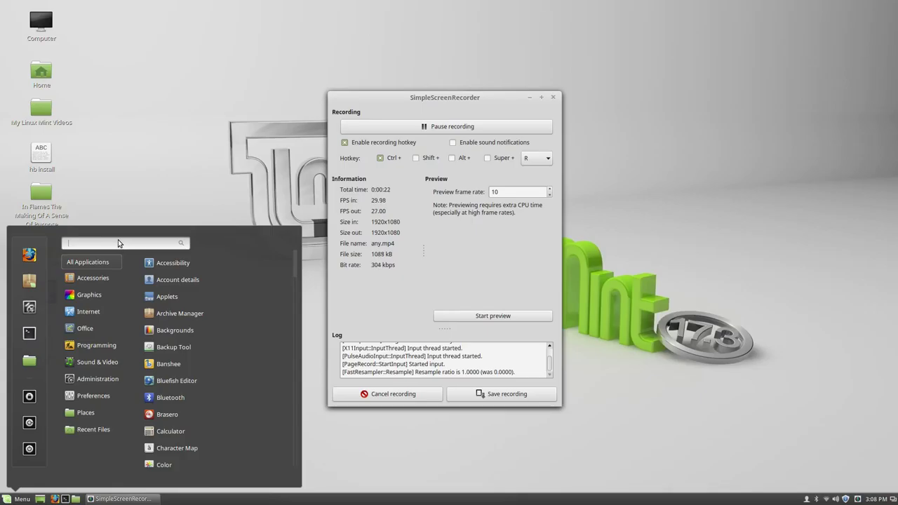
type("sof")
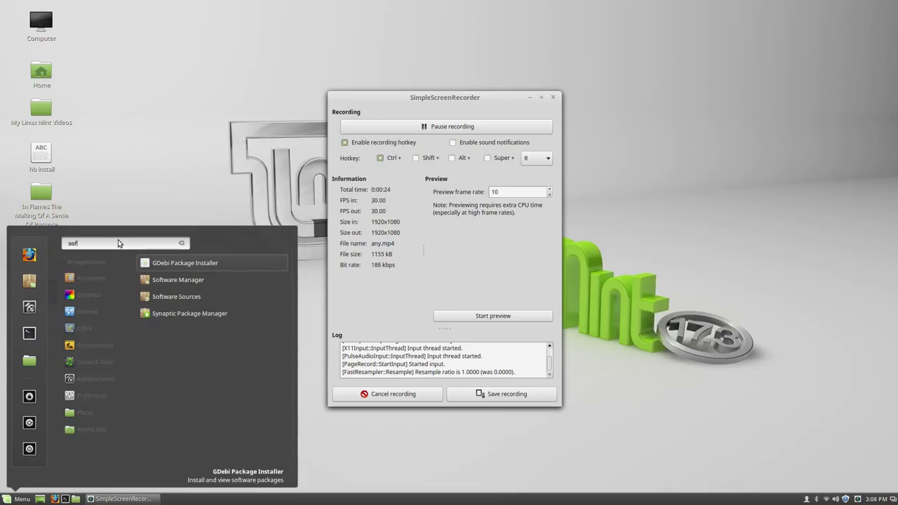
type("tware")
- Launch Software Manager from the results and authenticate with the account password
left_click(190, 280)
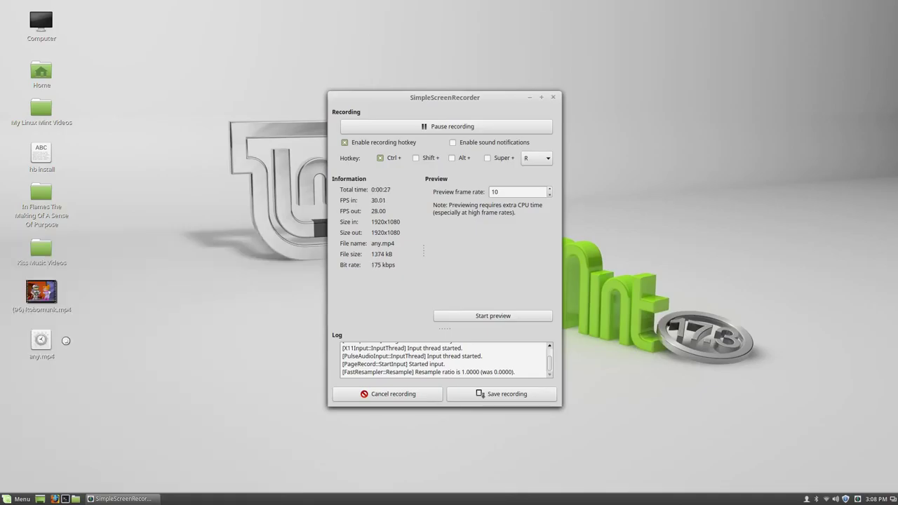
type("••••••")
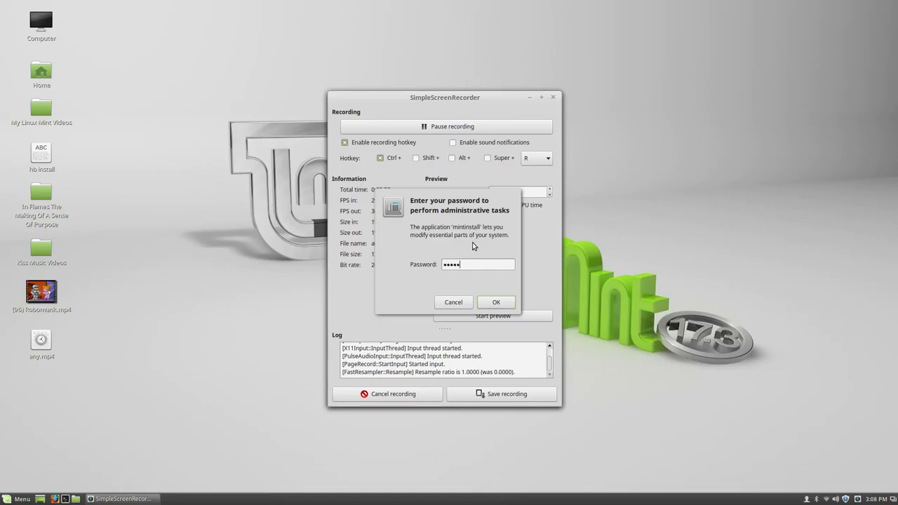
key("Return")
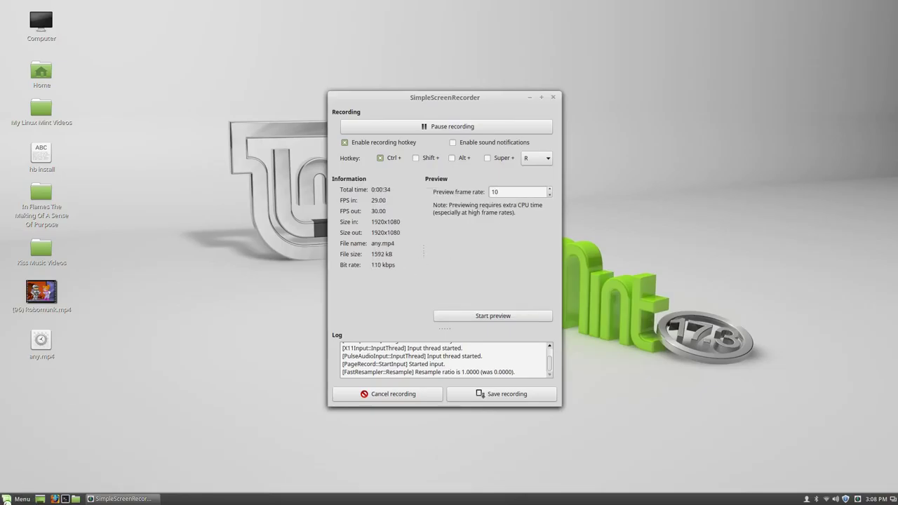
left_click(19, 499)
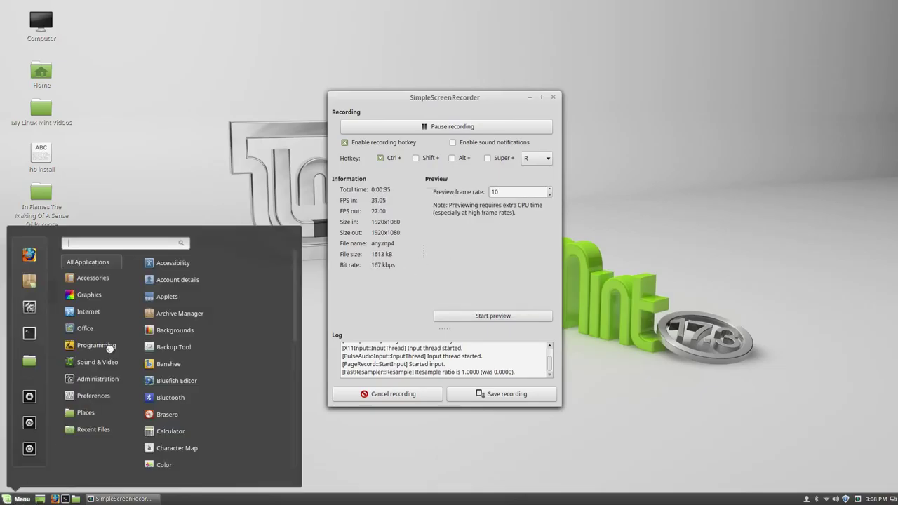
mouse_move(107, 362)
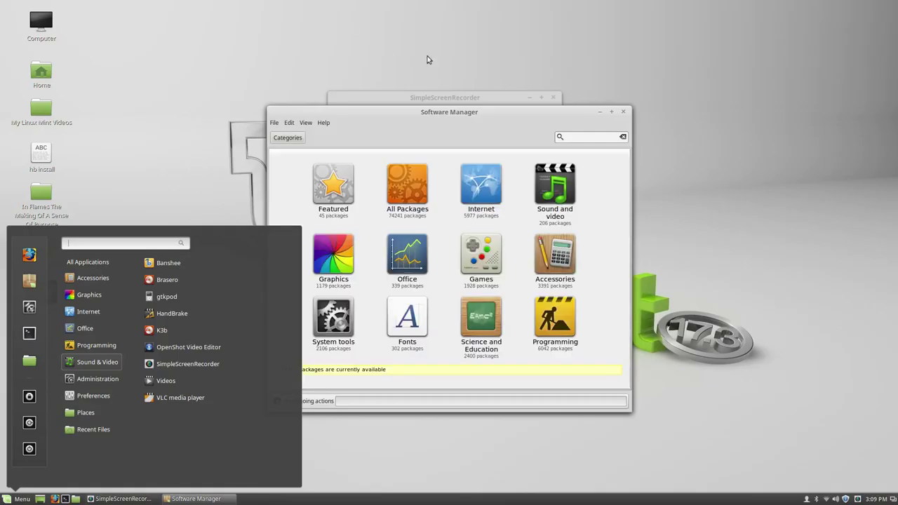
- Search Software Manager for 'openshot' and open its package details, confirming it is installed
left_click(583, 135)
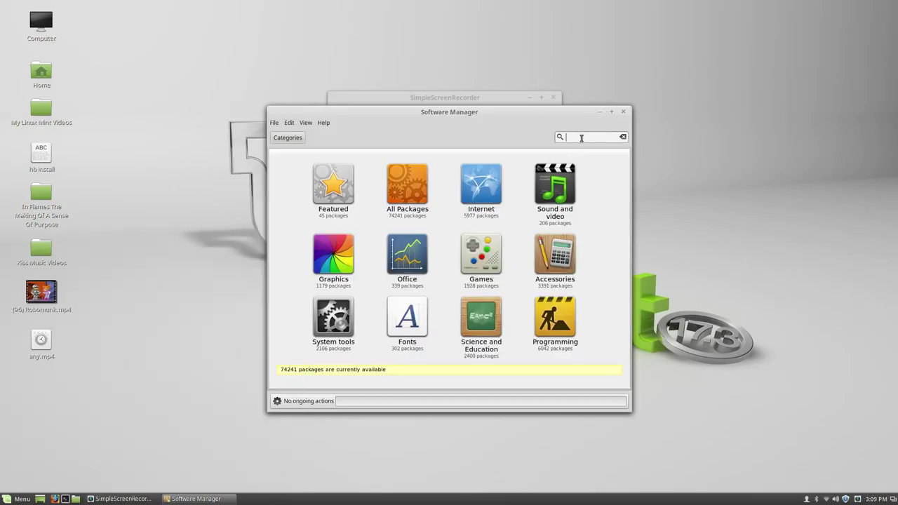
type("openshot")
key("Return")
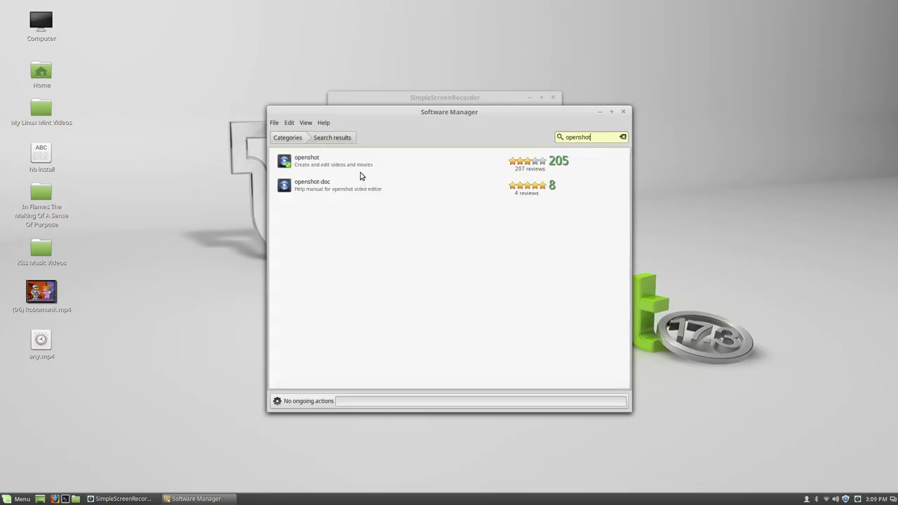
left_click(362, 163)
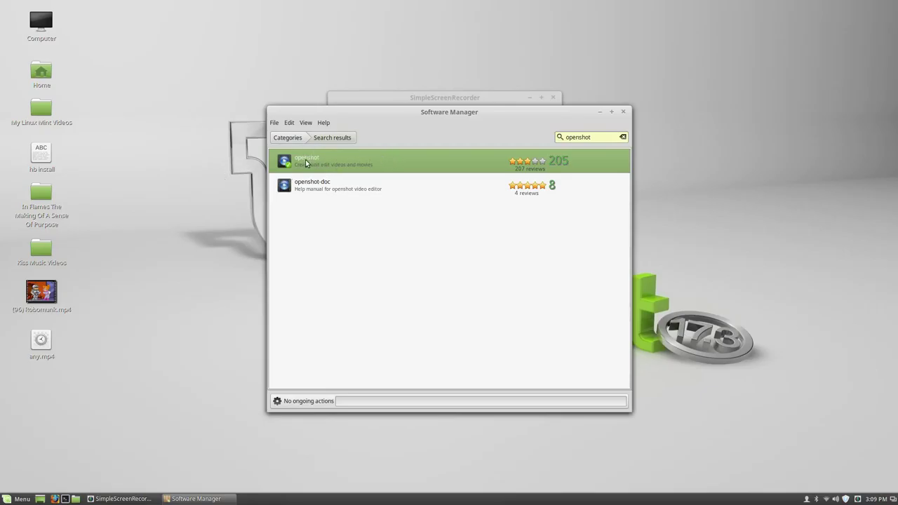
double_click(363, 172)
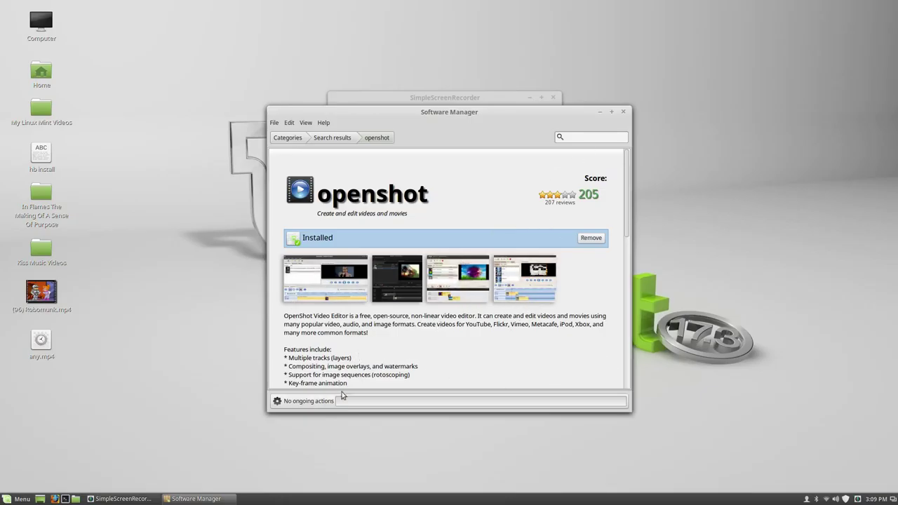
left_click(623, 111)
left_click(18, 499)
- Start OpenShot Video Editor from the Menu's Sound & Video category
mouse_move(110, 364)
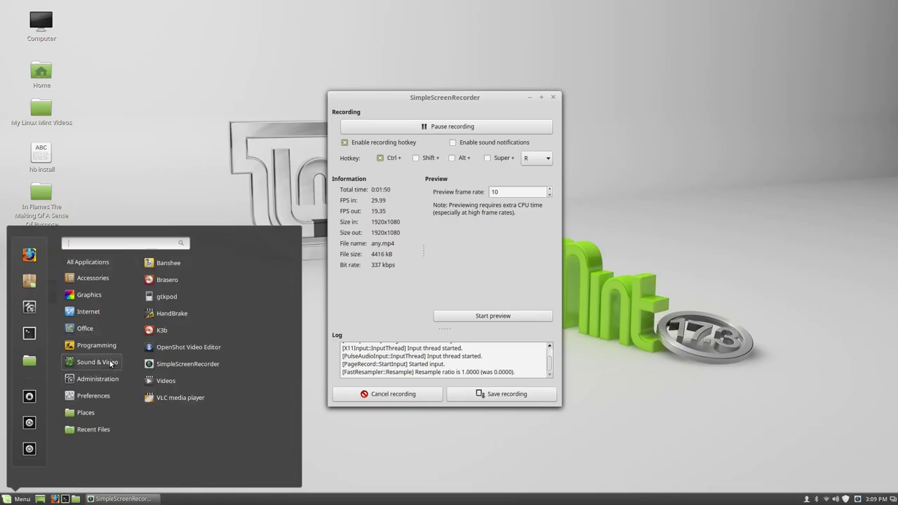
left_click(209, 348)
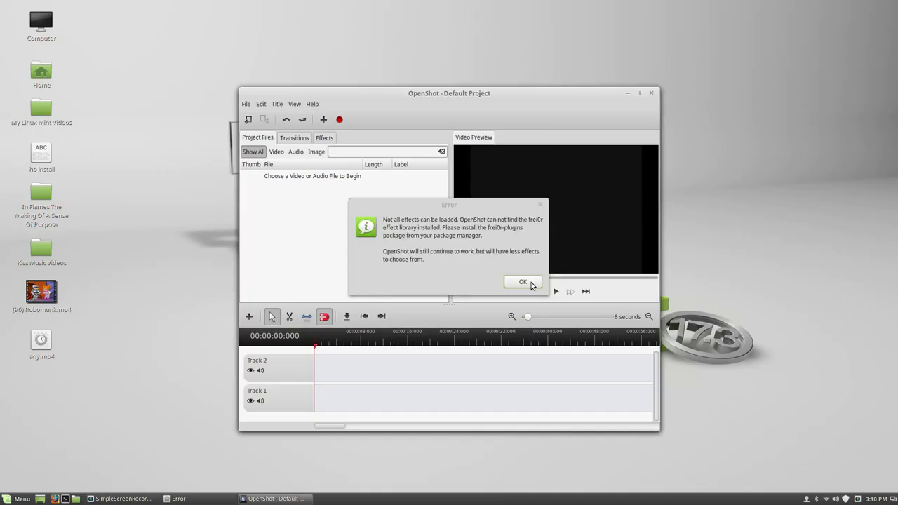
- Dismiss the missing-effects warning and import '08 Downloading Torrent Files.mp4' from Desktop/My Linux Mint Videos
left_click(523, 282)
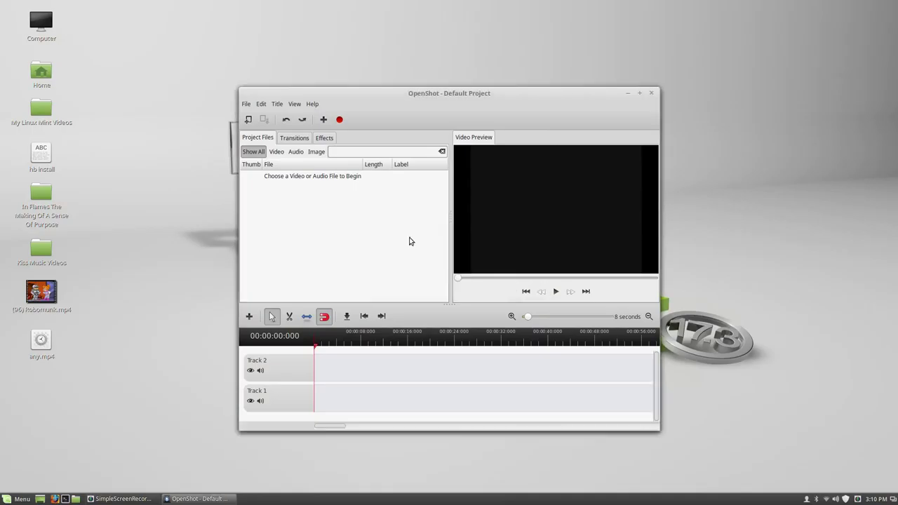
left_click(255, 105)
mouse_move(245, 106)
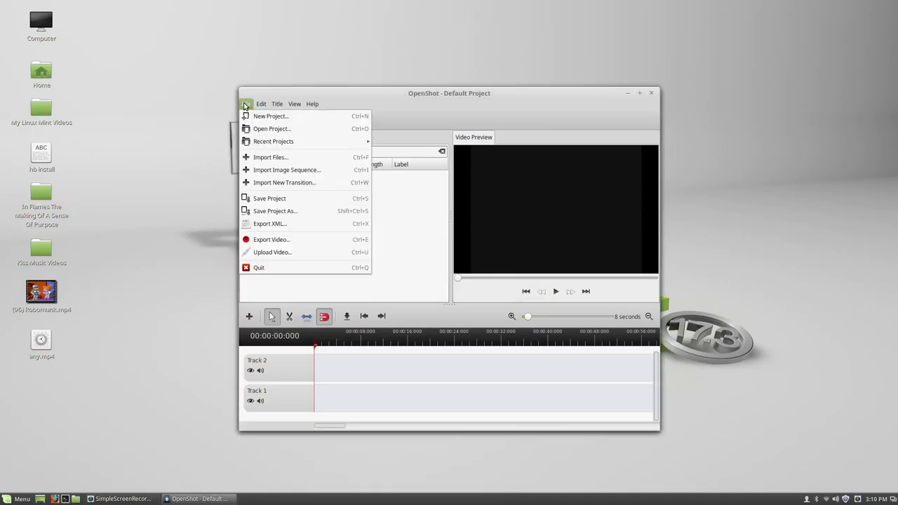
left_click(268, 159)
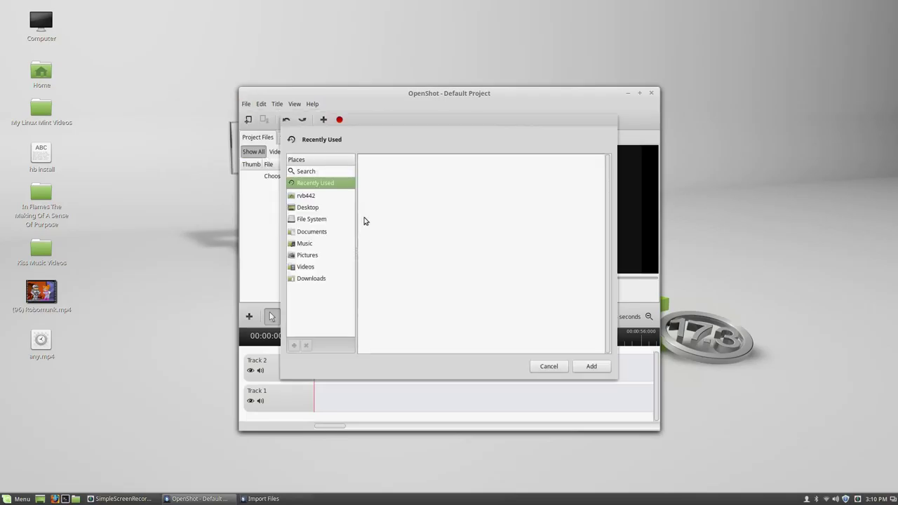
left_click(311, 212)
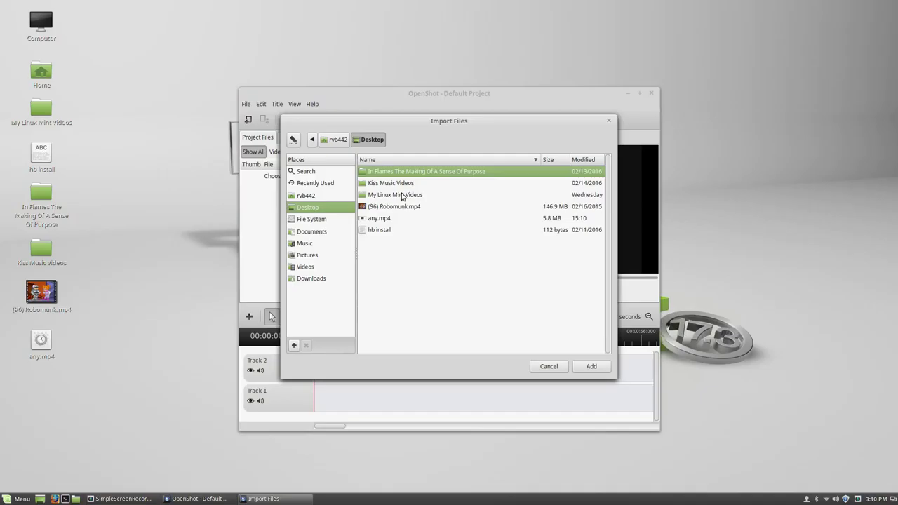
double_click(402, 196)
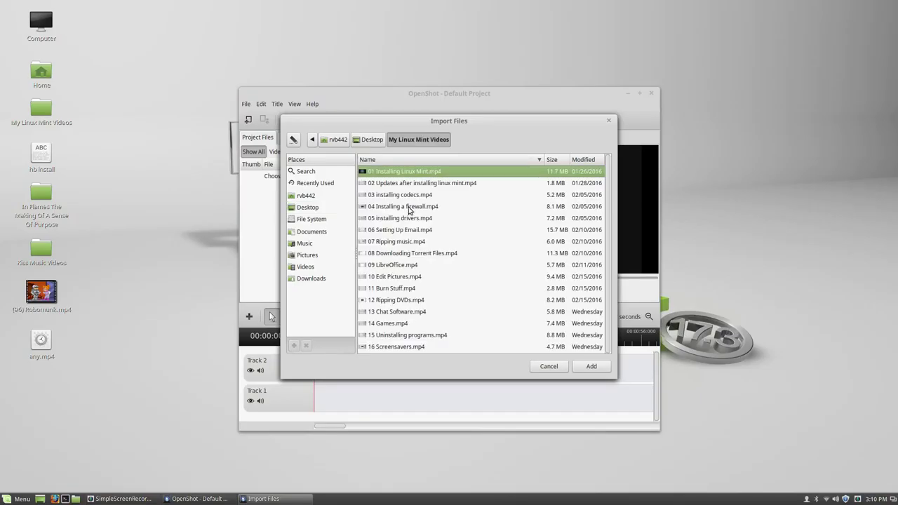
left_click(404, 256)
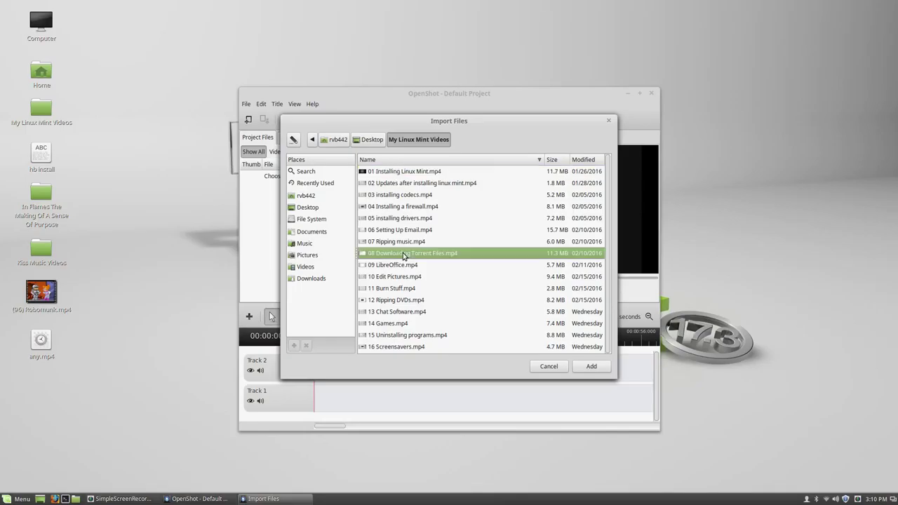
left_click(593, 367)
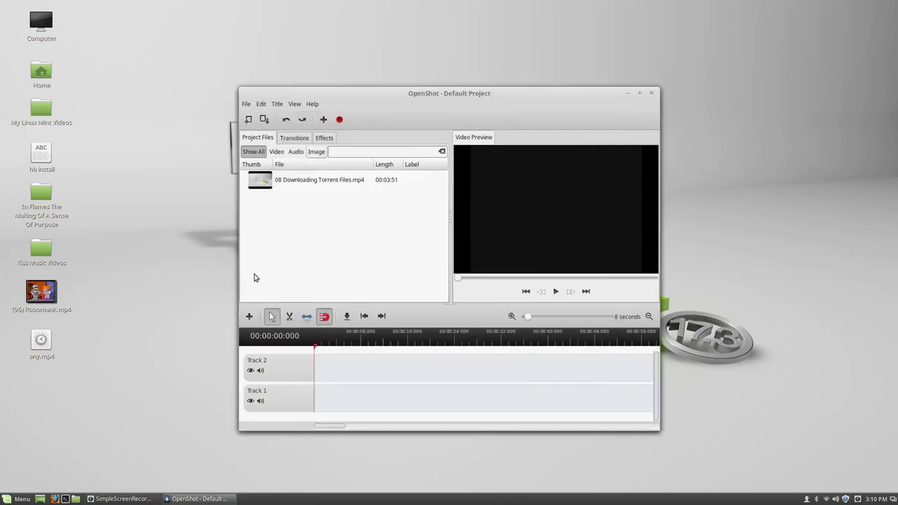
left_click(314, 183)
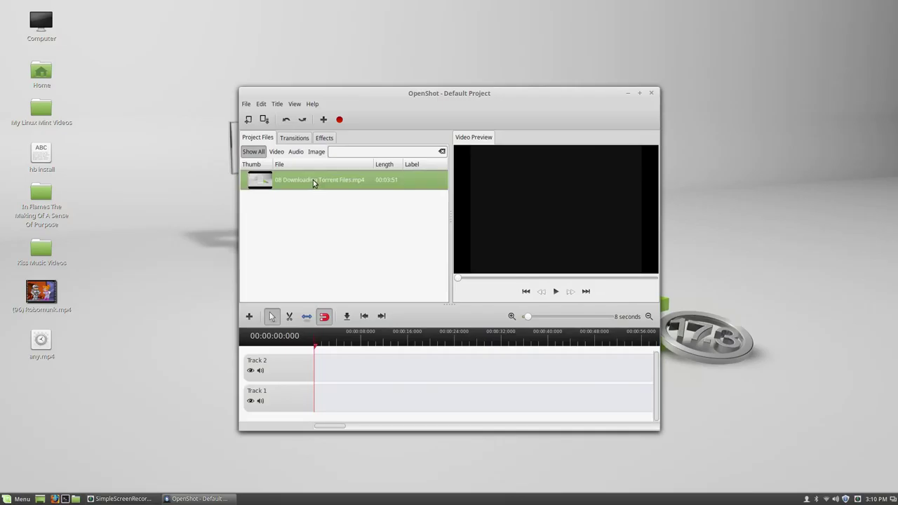
left_click(289, 139)
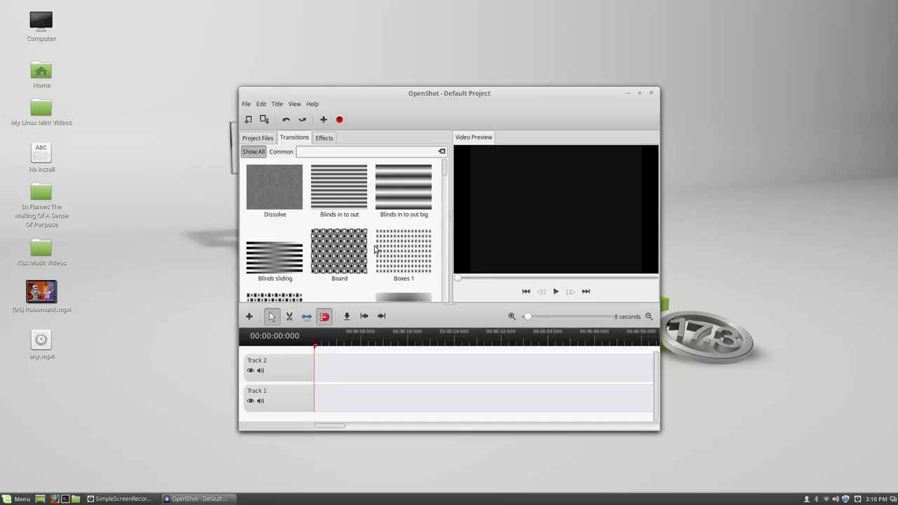
left_click(419, 254)
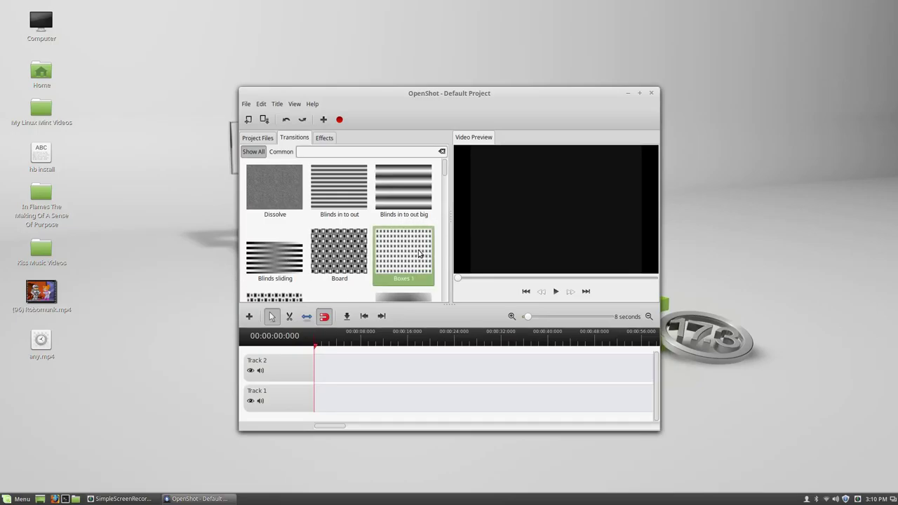
left_click(324, 140)
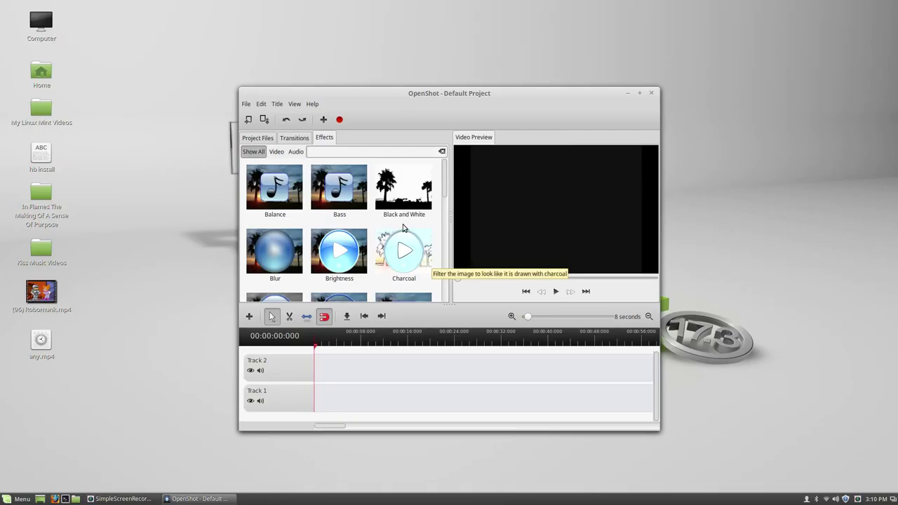
scroll(366, 179, "down", 10)
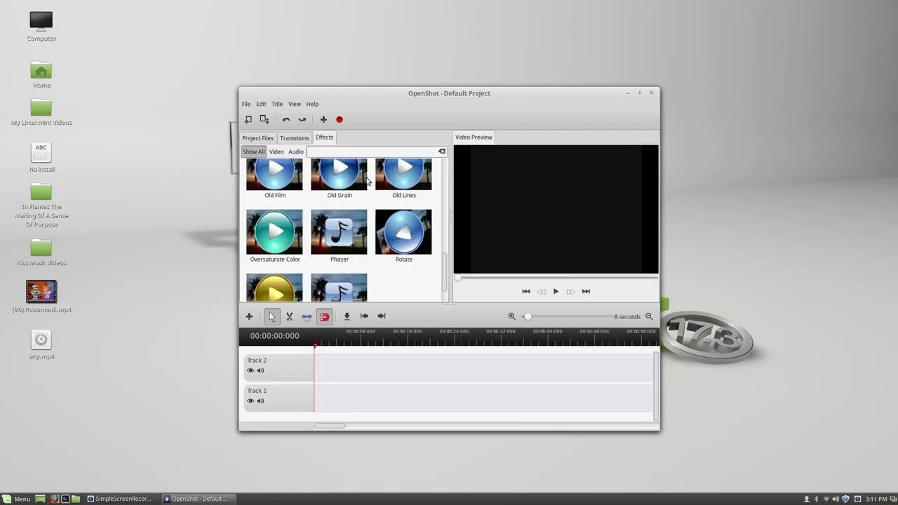
left_click(259, 138)
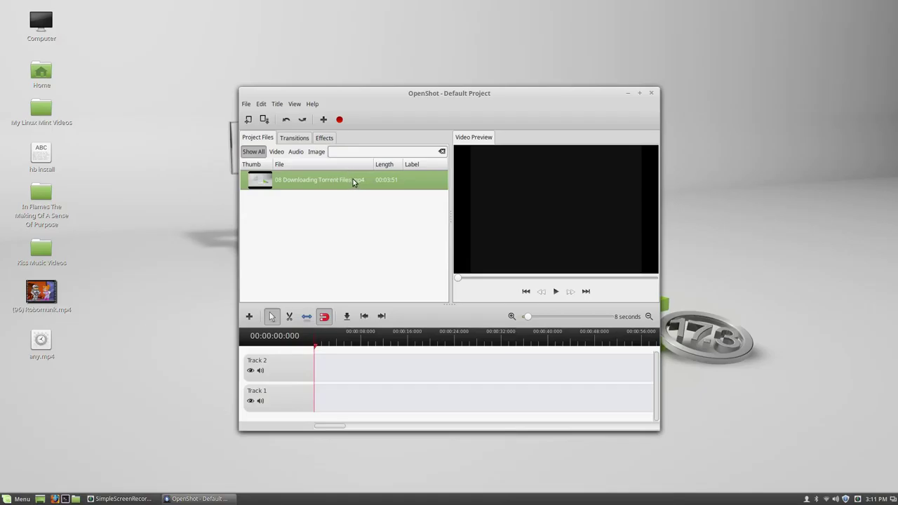
- Drag the imported clip onto Track 1 and drop the Dissolve transition at its start
left_click_drag(350, 179, 327, 405)
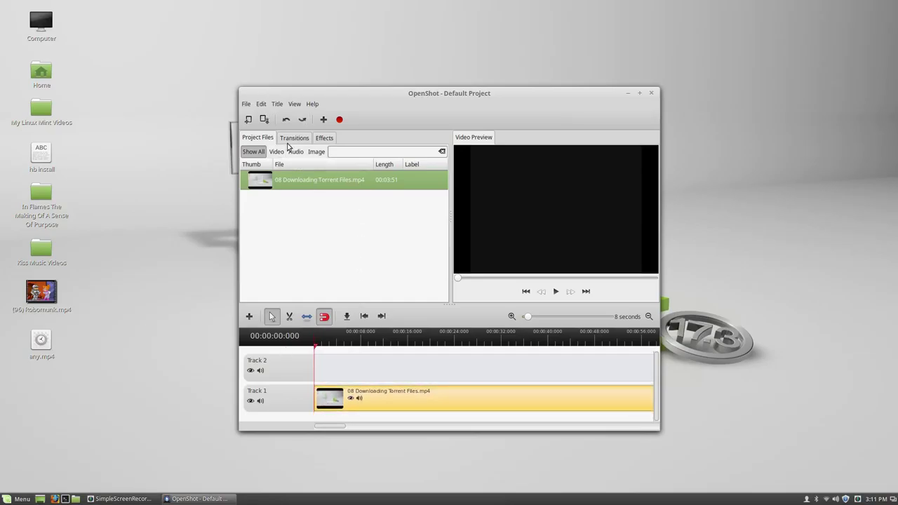
left_click(293, 137)
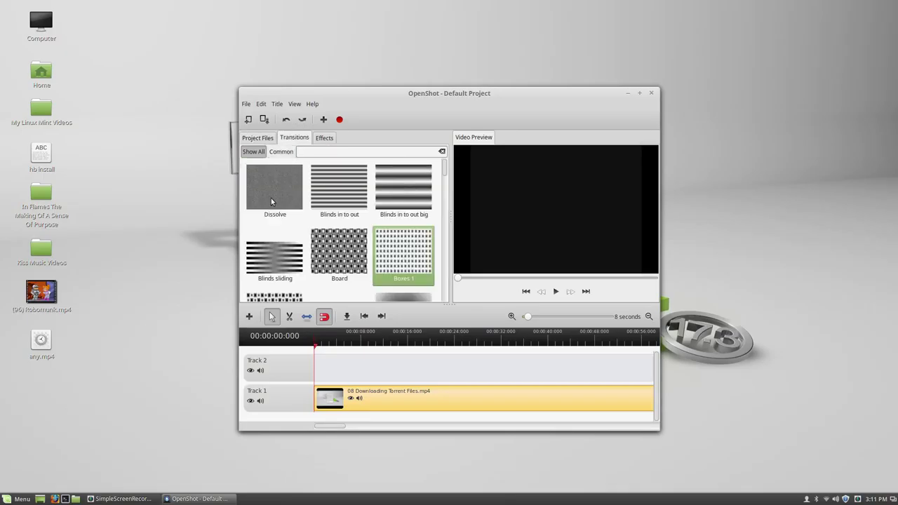
left_click_drag(272, 200, 263, 447)
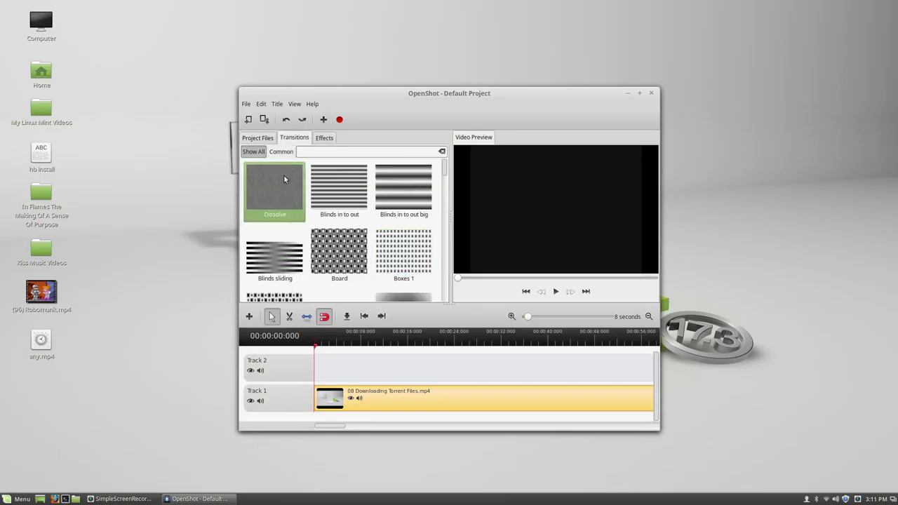
left_click_drag(272, 270, 332, 406)
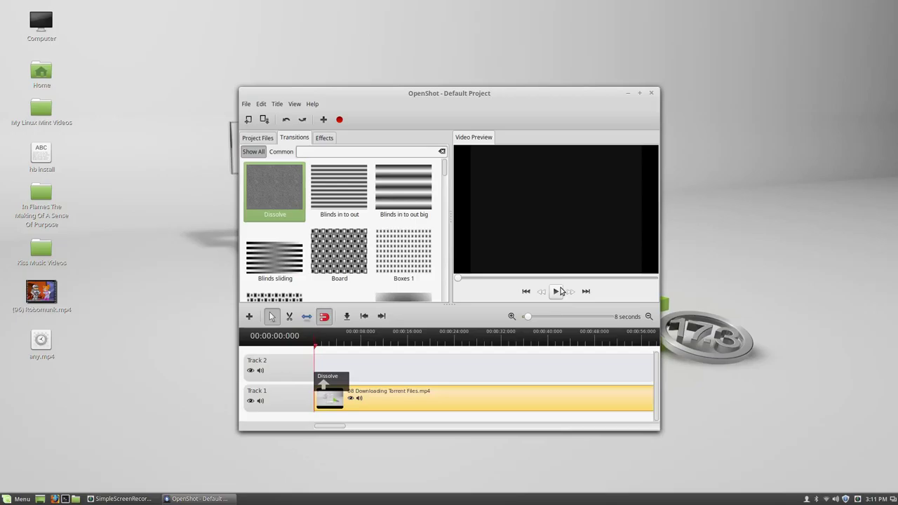
- Put Dissolve at the head of Track 1, butt the clip against it, and replay from the beginning
left_click(557, 292)
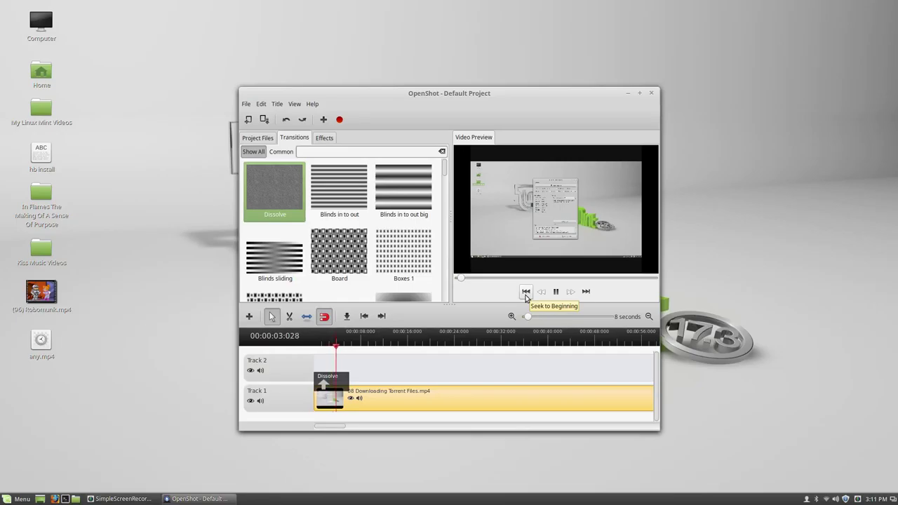
left_click(555, 293)
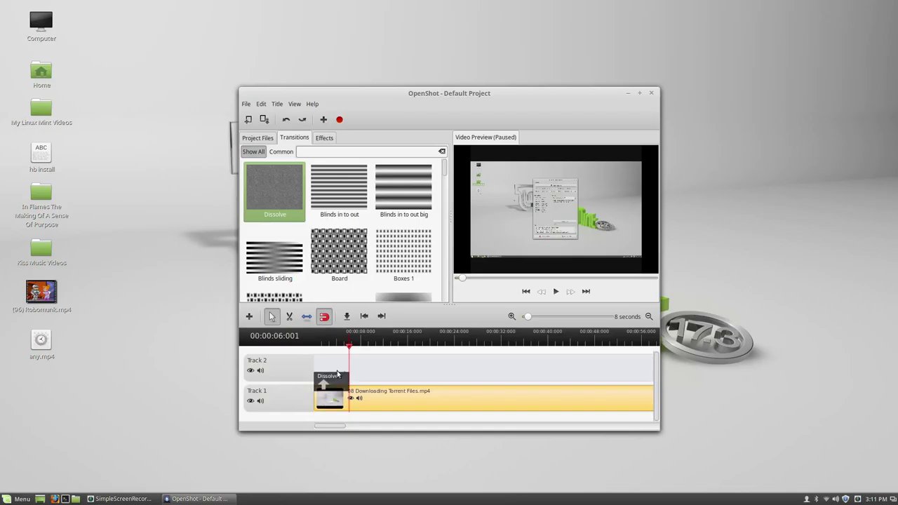
left_click_drag(338, 375, 313, 400)
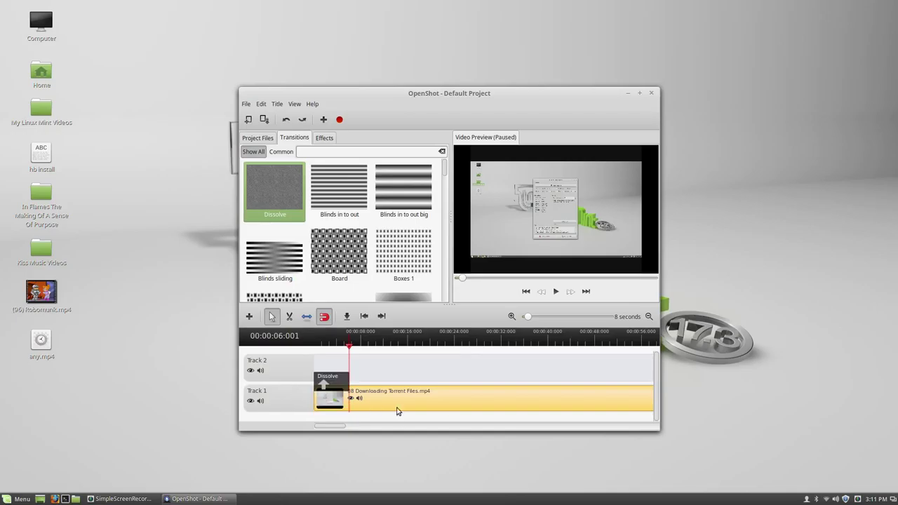
left_click_drag(397, 406, 469, 401)
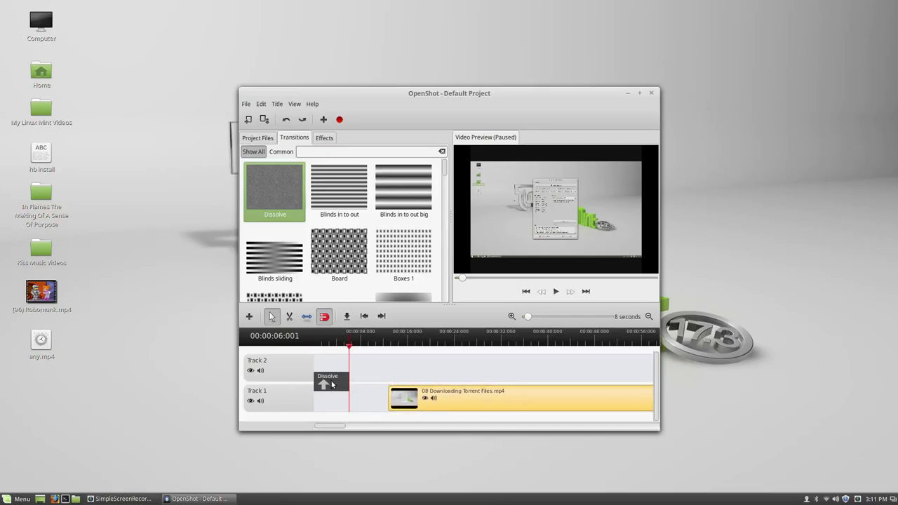
left_click_drag(333, 384, 335, 401)
left_click_drag(445, 398, 405, 397)
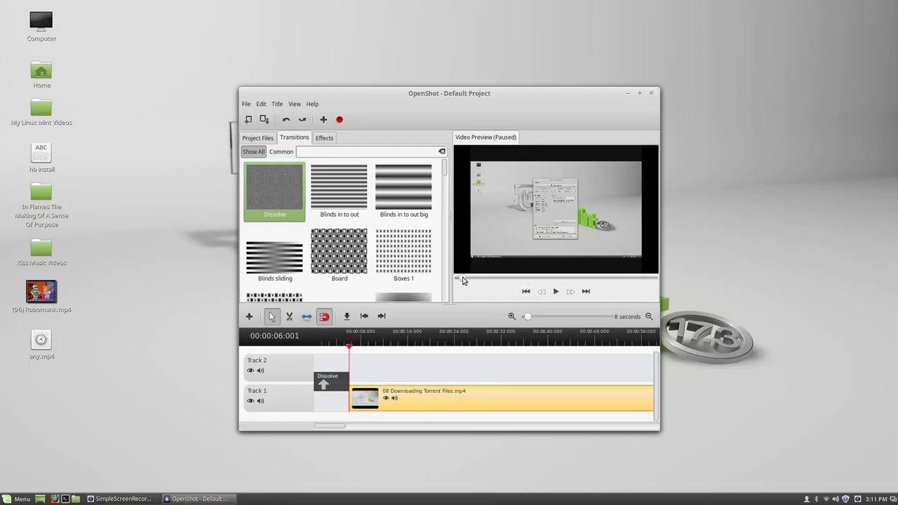
key("Home")
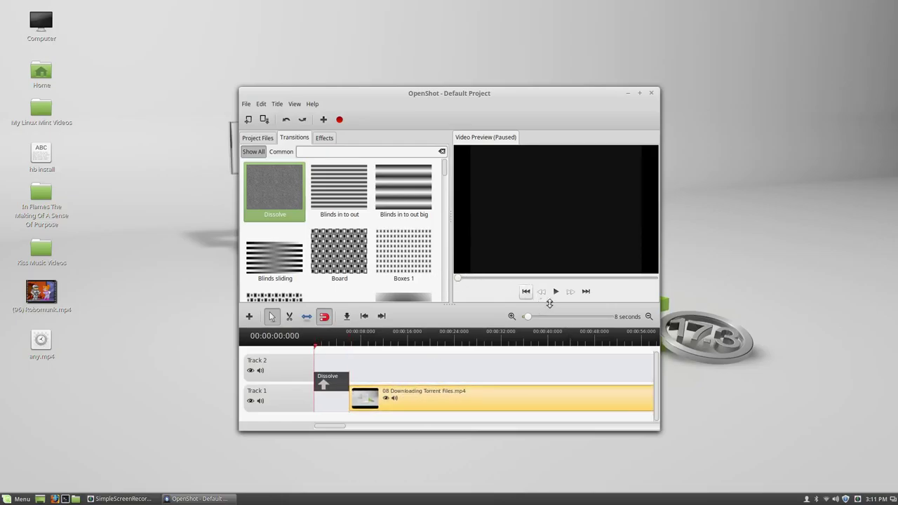
left_click(555, 290)
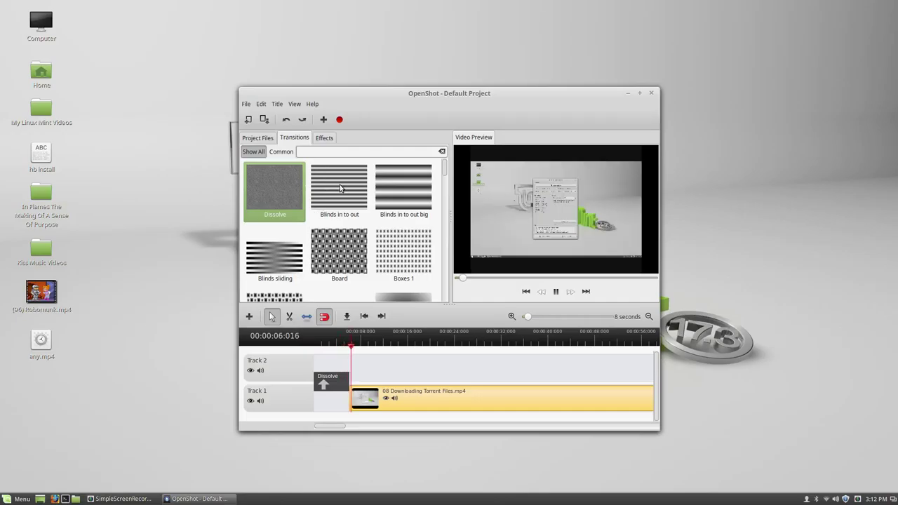
left_click_drag(339, 188, 331, 381)
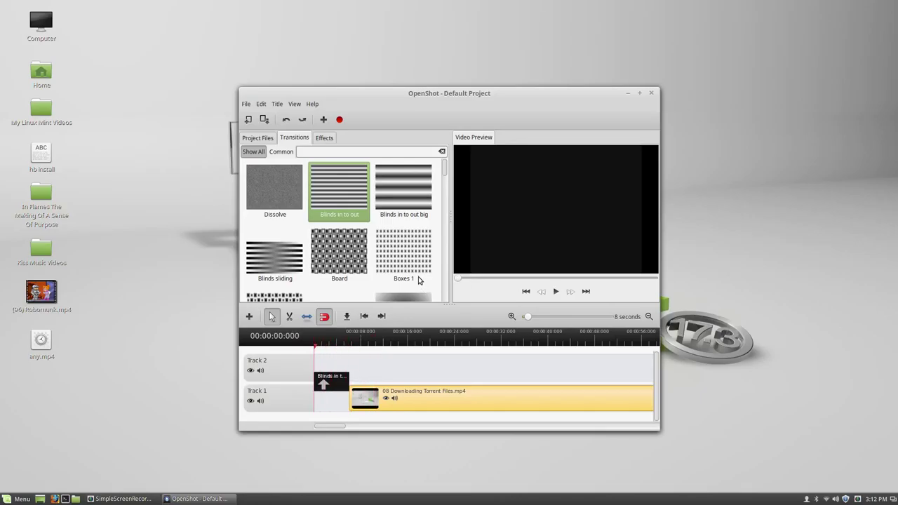
left_click(554, 294)
right_click(331, 379)
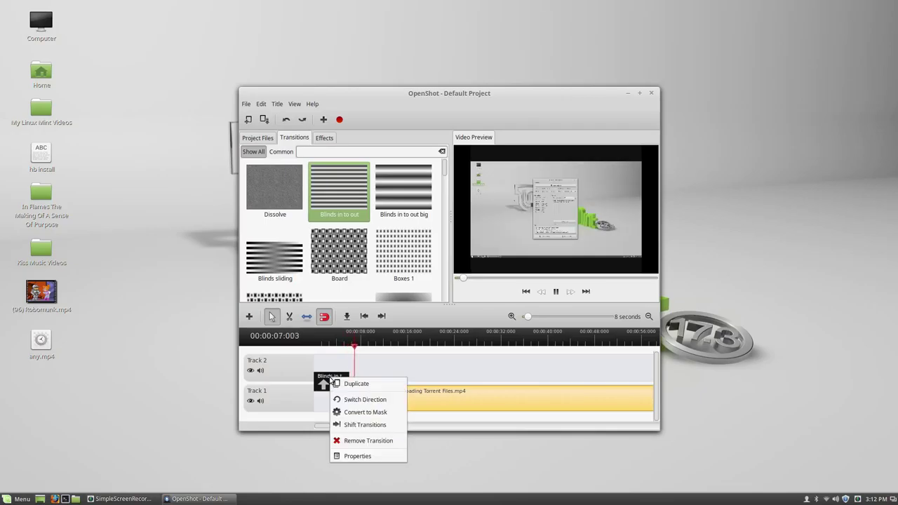
left_click(362, 442)
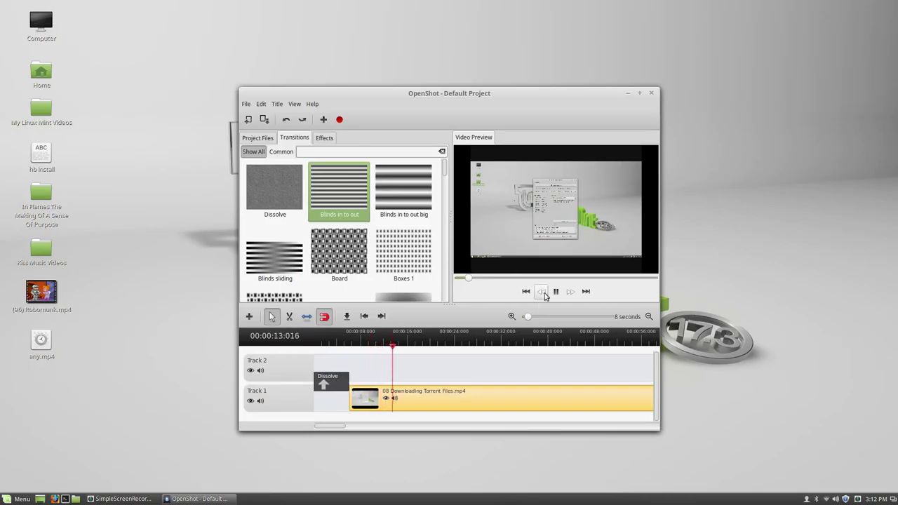
key("space")
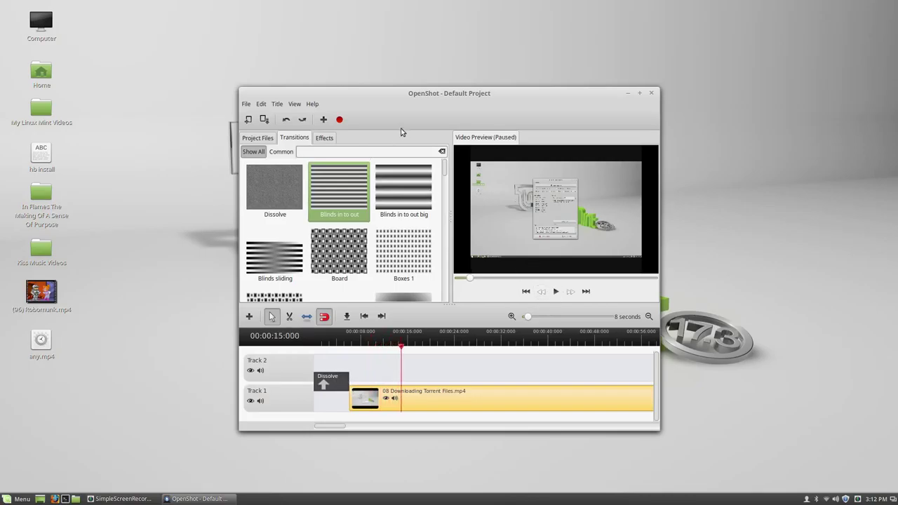
- Apply the Phaser effect to the Track 1 clip
left_click(327, 138)
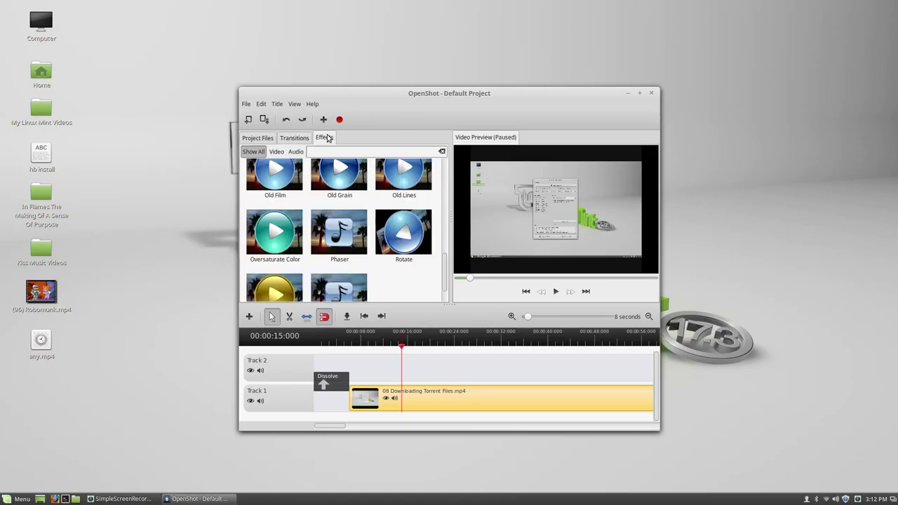
left_click_drag(354, 225, 442, 397)
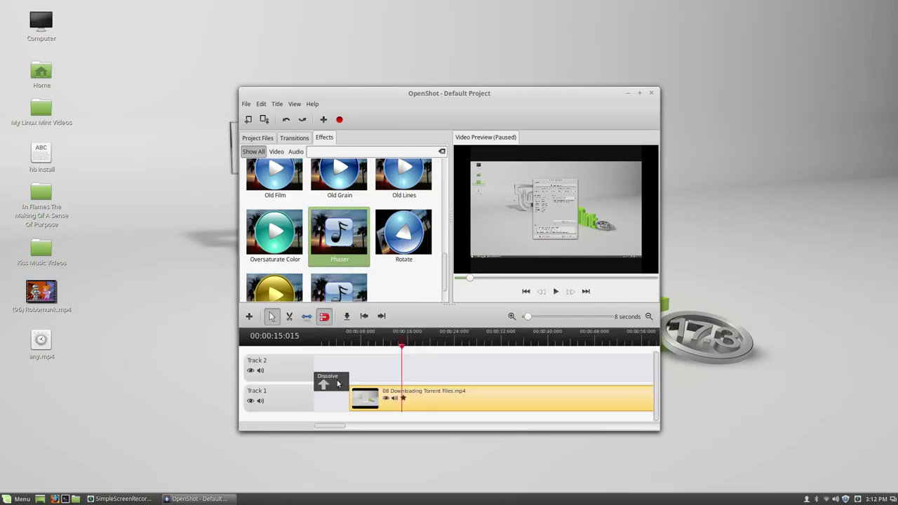
left_click_drag(337, 384, 340, 362)
- Remove the Dissolve transition and slide the clip to the start of Track 1
right_click(330, 382)
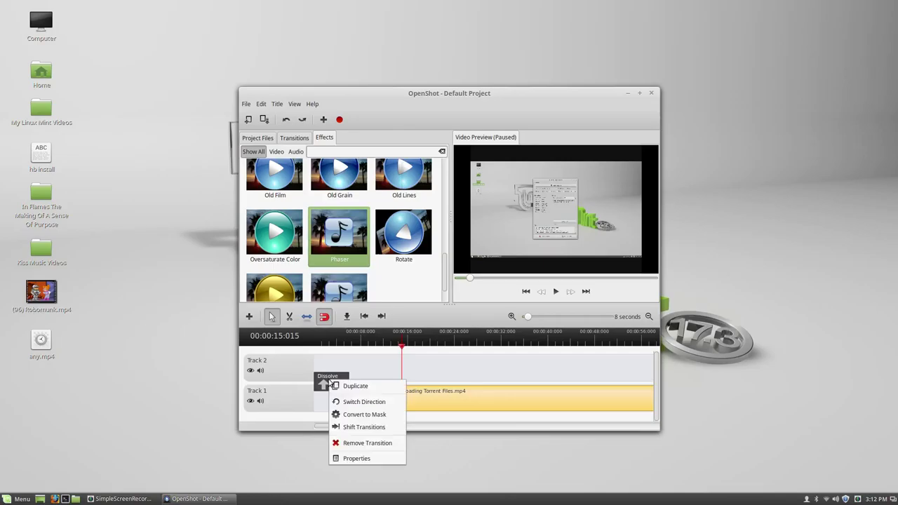
left_click(349, 443)
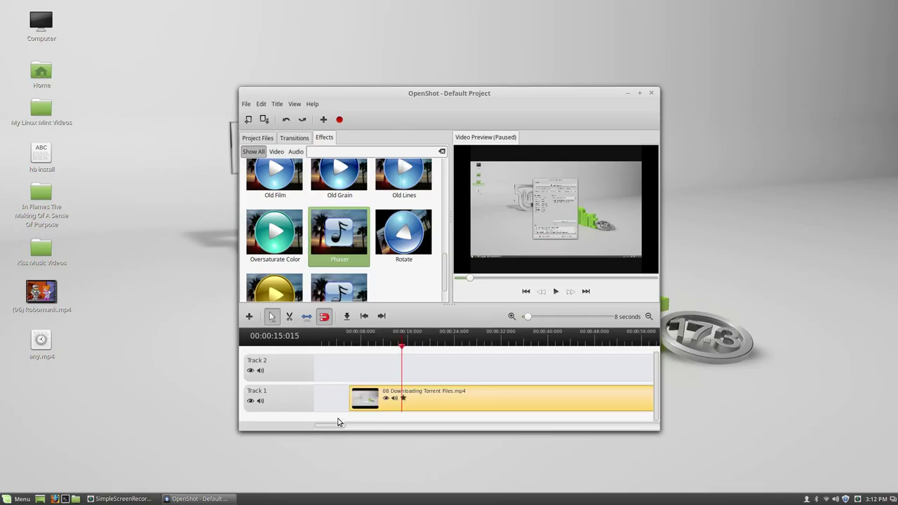
left_click_drag(375, 405, 239, 401)
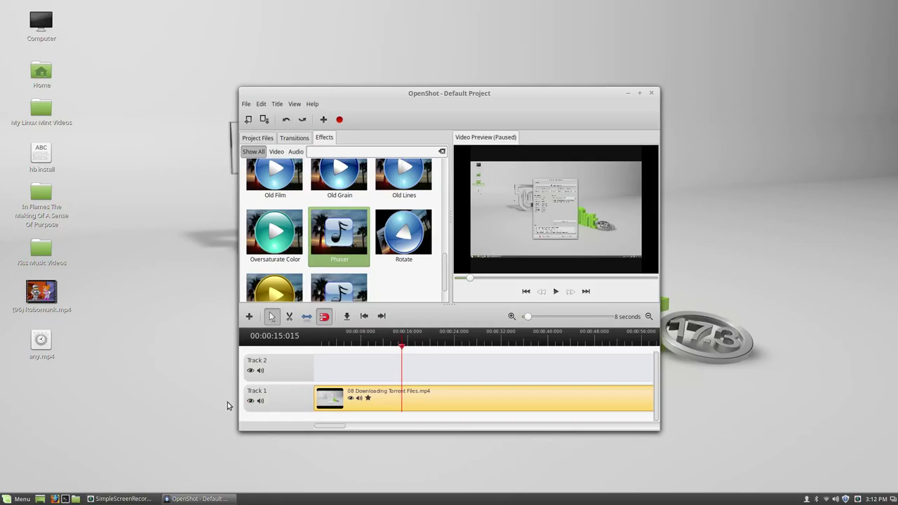
- Play and pause the preview several times to review the edited clip
left_click(555, 292)
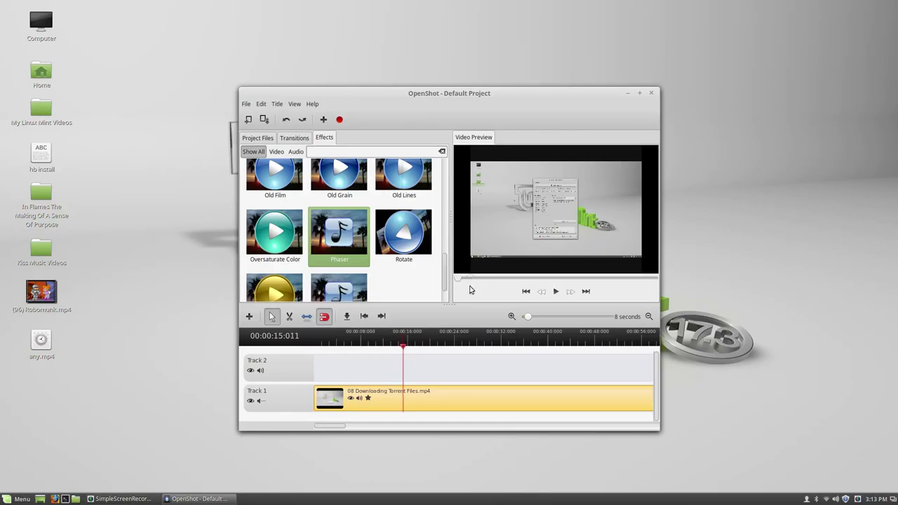
left_click(555, 293)
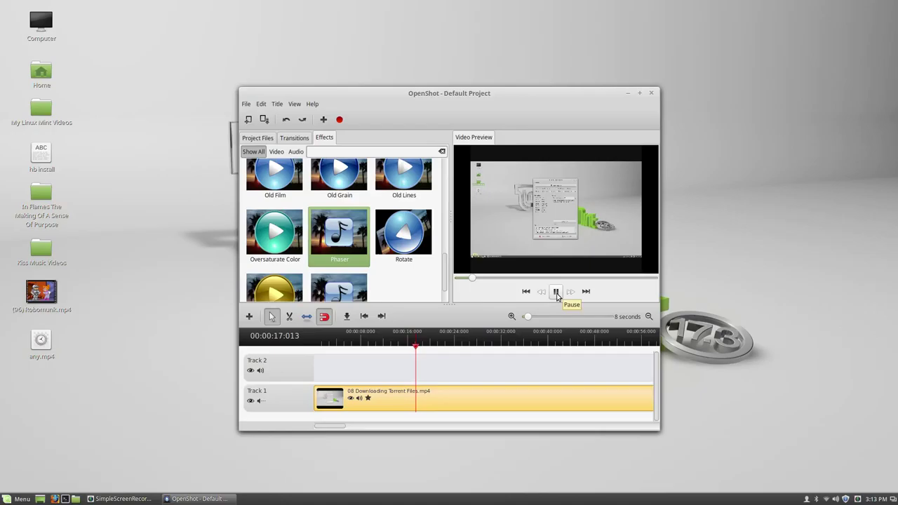
left_click(556, 292)
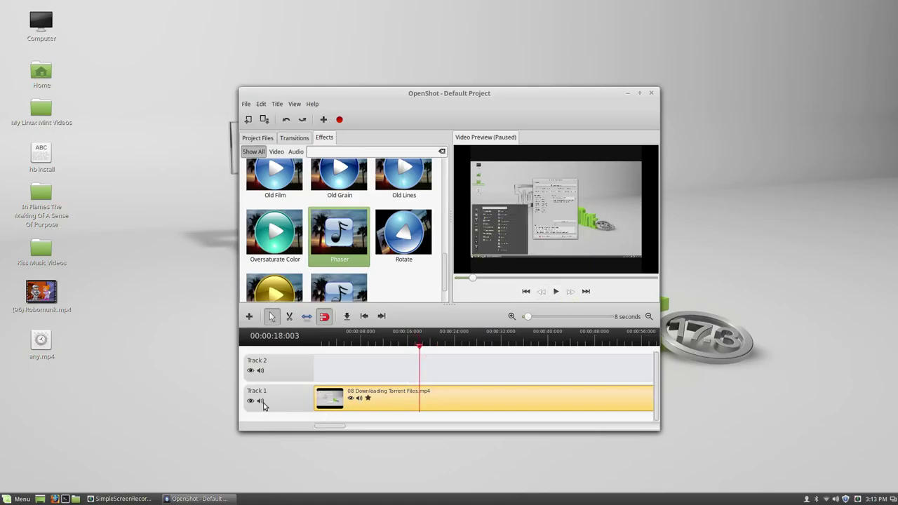
left_click(557, 291)
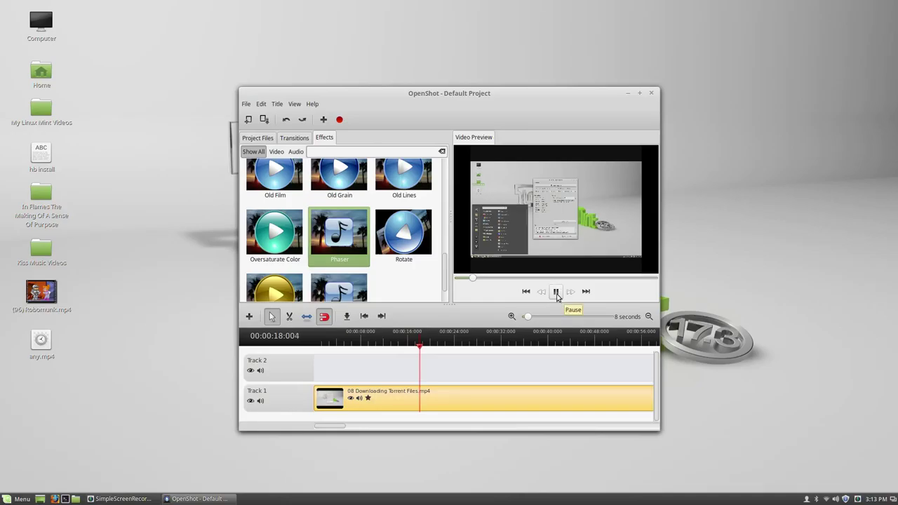
left_click(557, 291)
left_click(557, 291)
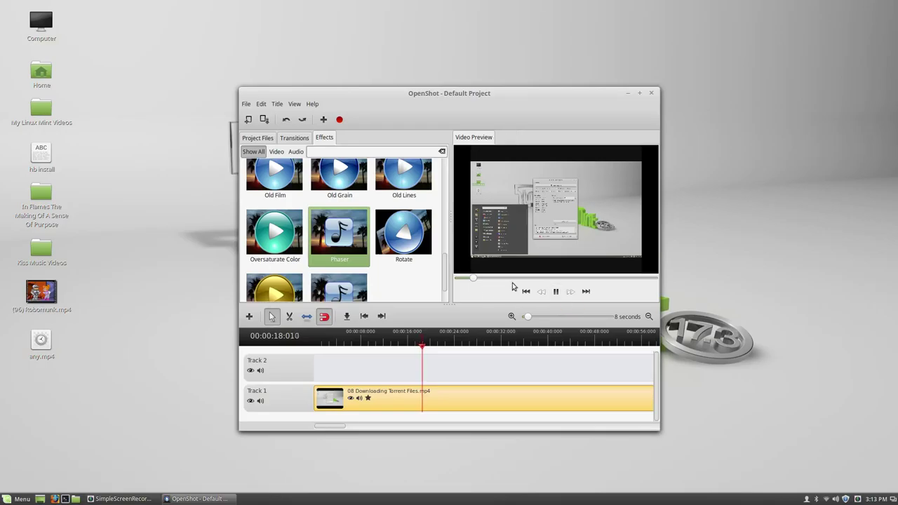
key("space")
- Fast-forward, seek to about 1:55, then play and pause the preview at 00:02:03
key("l")
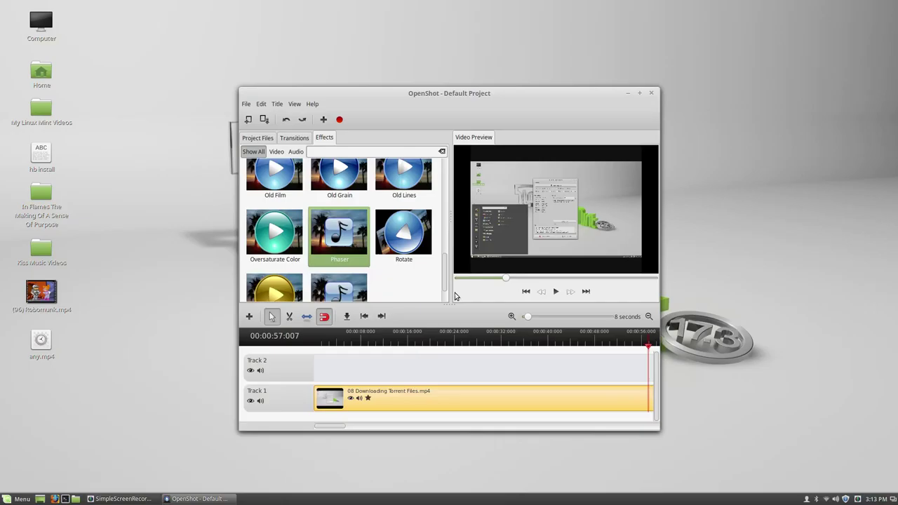
left_click_drag(505, 278, 560, 281)
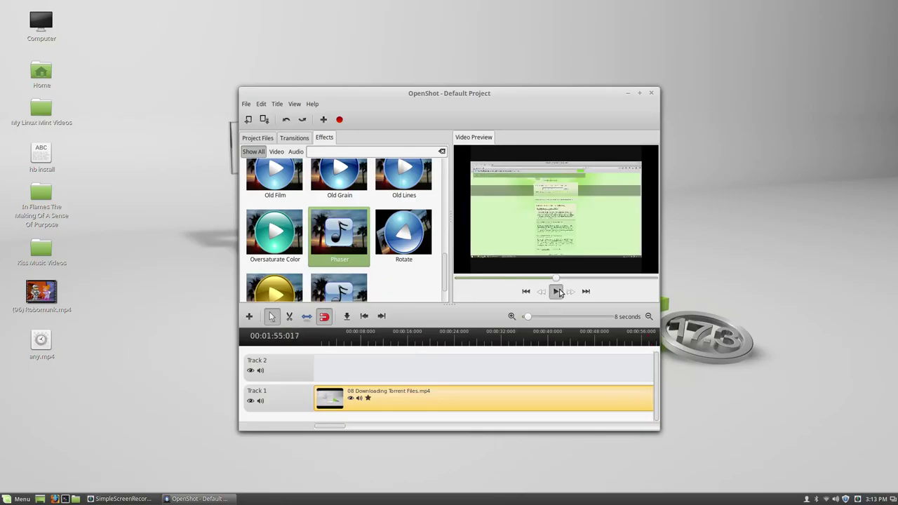
left_click(555, 291)
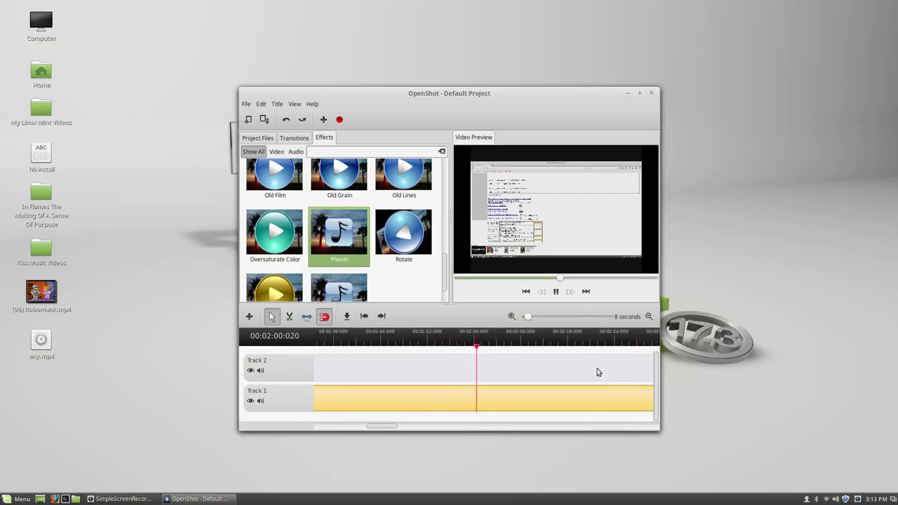
left_click(554, 292)
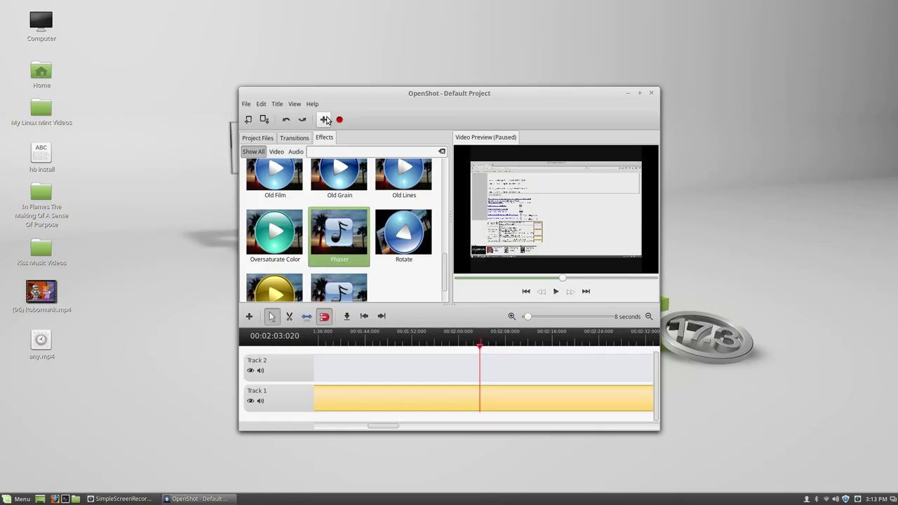
left_click(260, 104)
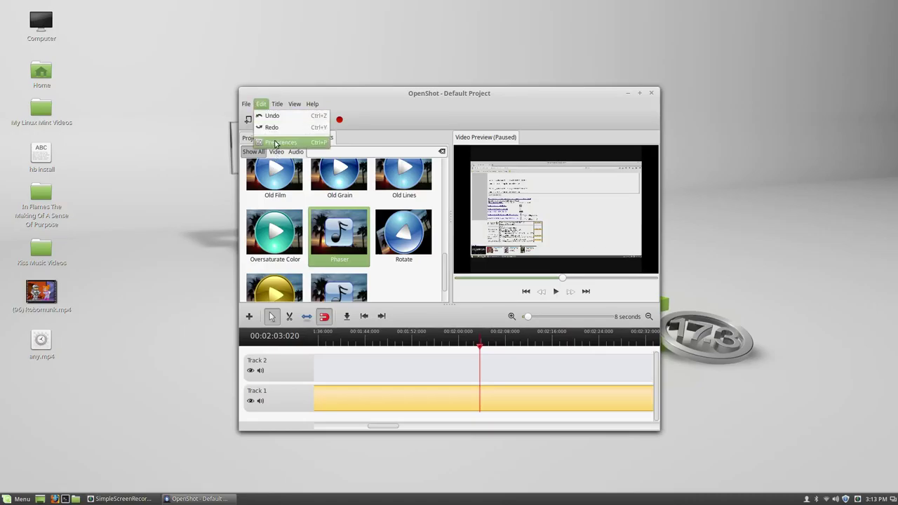
- Open Preferences and look through the AV Formats, default profile and autosave settings
left_click(276, 143)
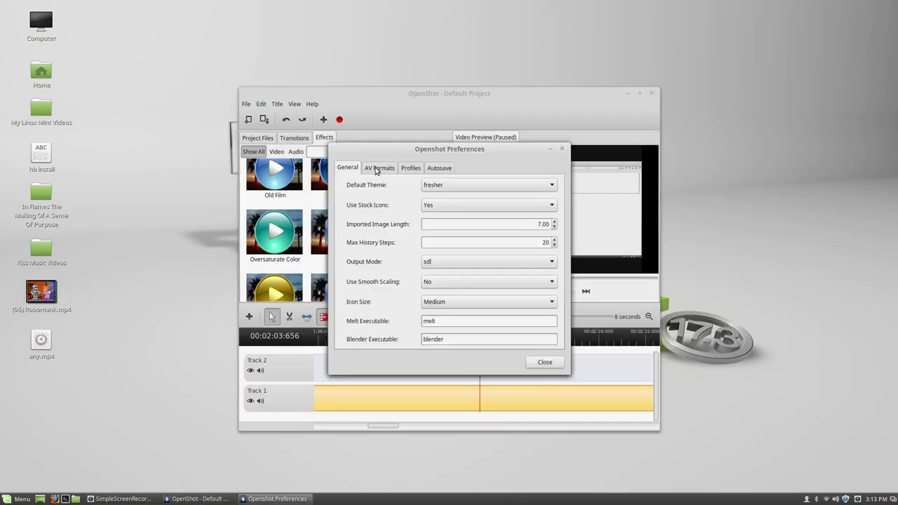
left_click(377, 168)
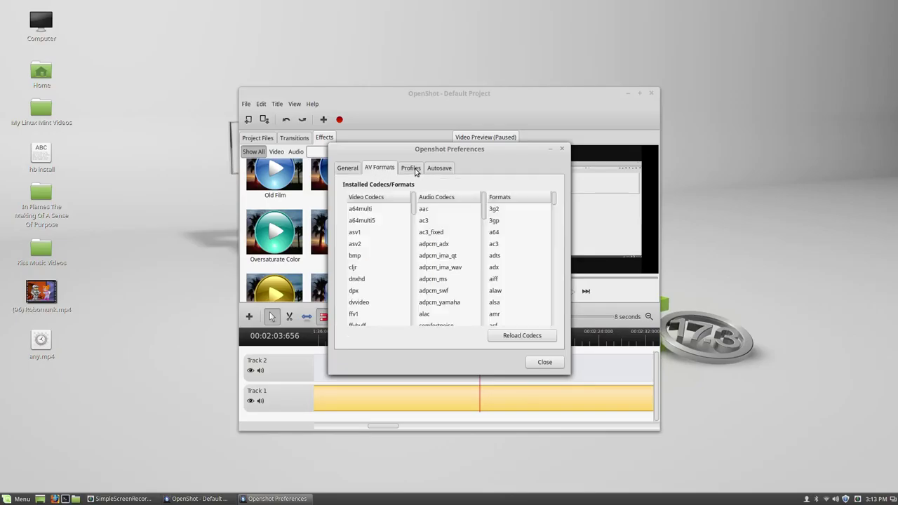
left_click(414, 170)
left_click(442, 169)
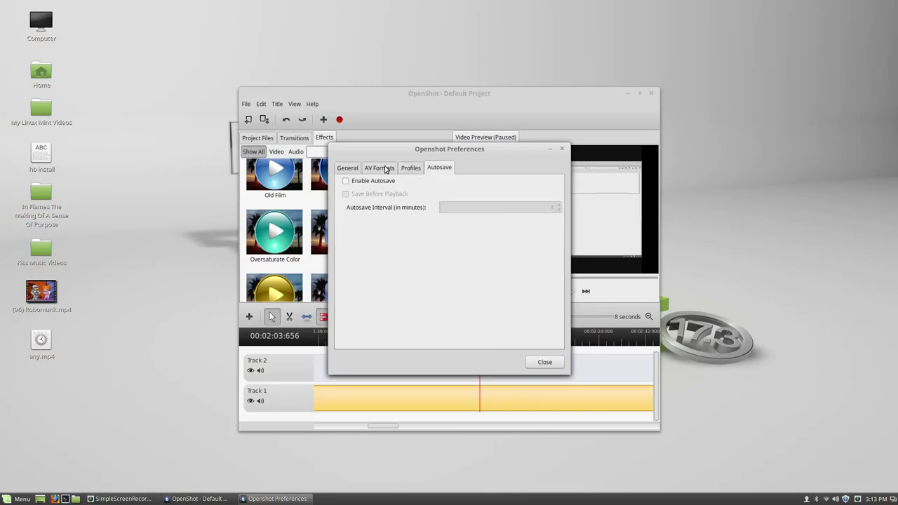
left_click(407, 171)
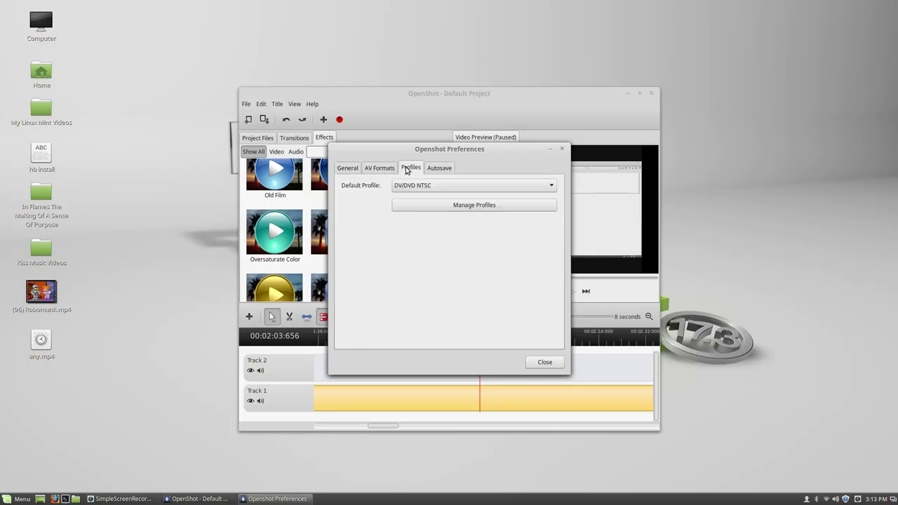
- Keep DV/DVD NTSC as the default profile, check the installed codecs, and return to General
left_click(461, 186)
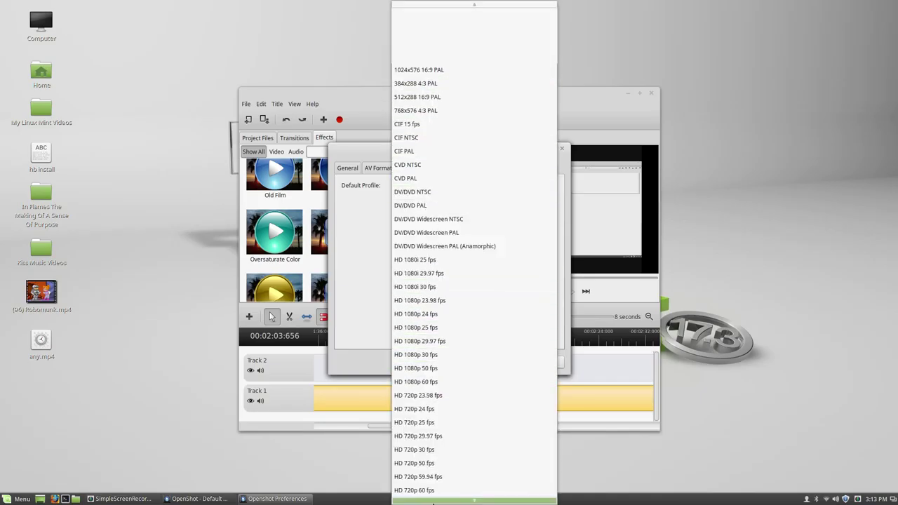
mouse_move(444, 501)
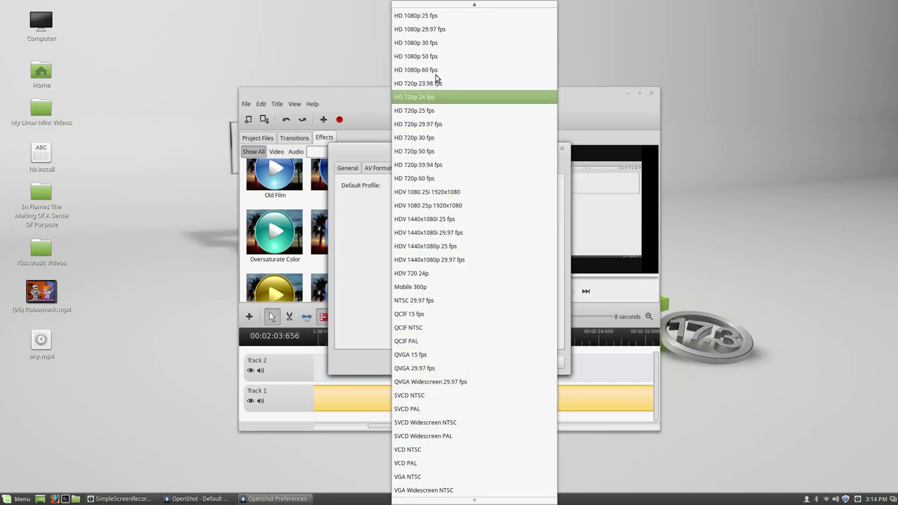
mouse_move(475, 3)
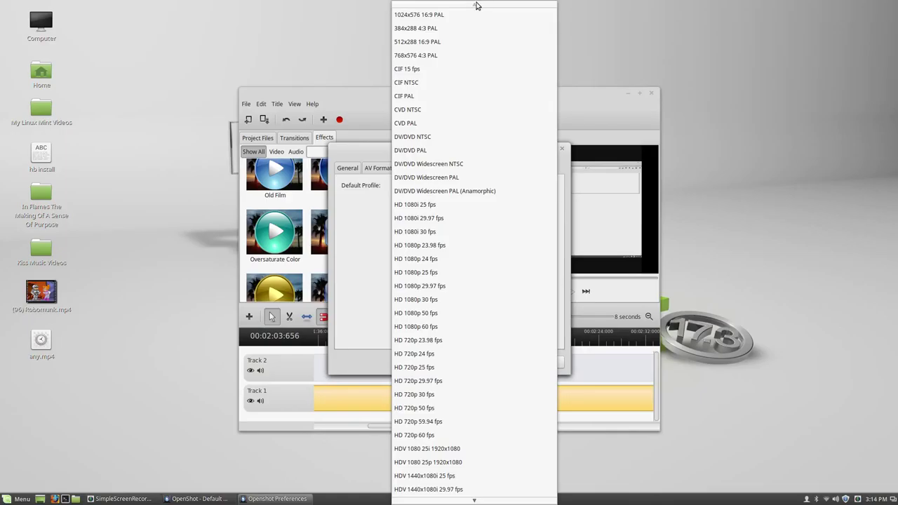
left_click(375, 150)
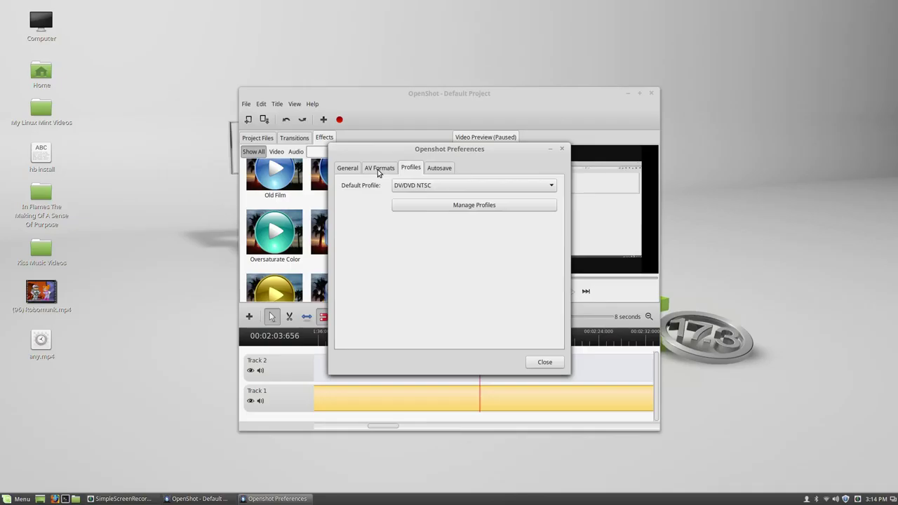
left_click(377, 171)
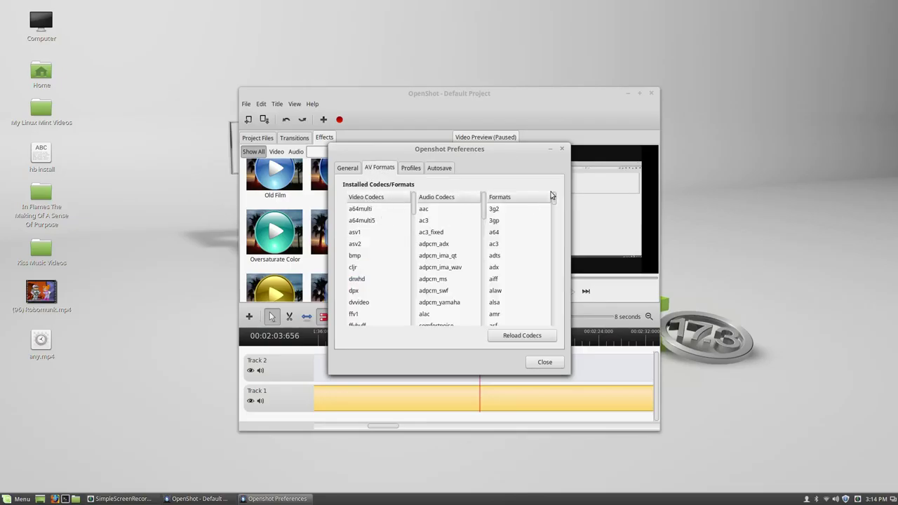
left_click(346, 171)
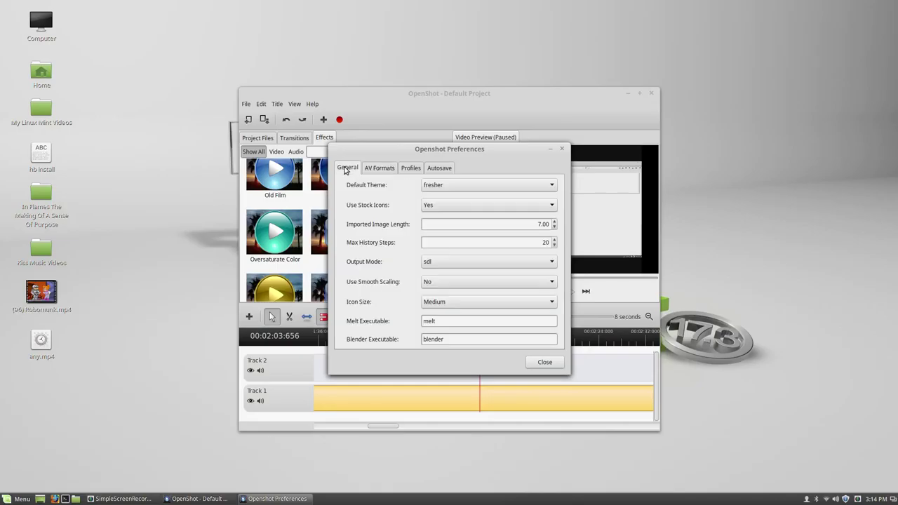
- Pick blue_flat as Default Theme and Small as Icon Size, then close Preferences
left_click(467, 184)
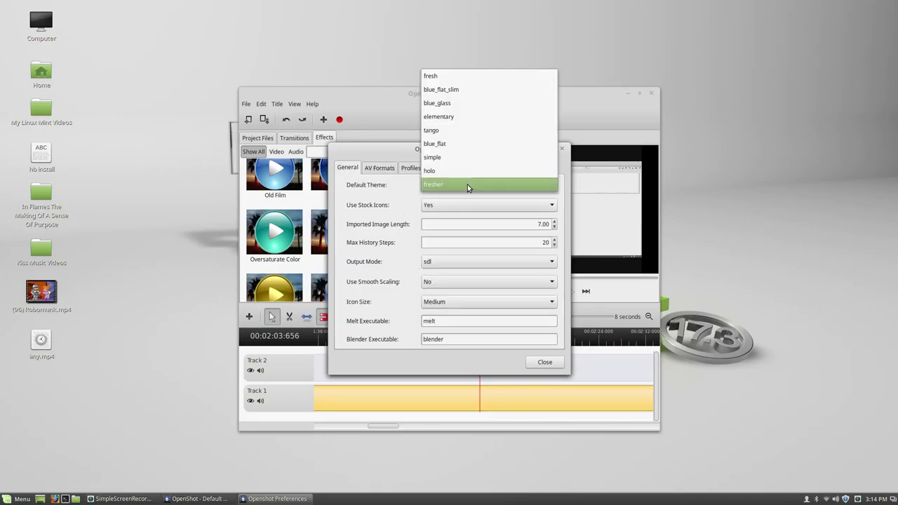
left_click(463, 143)
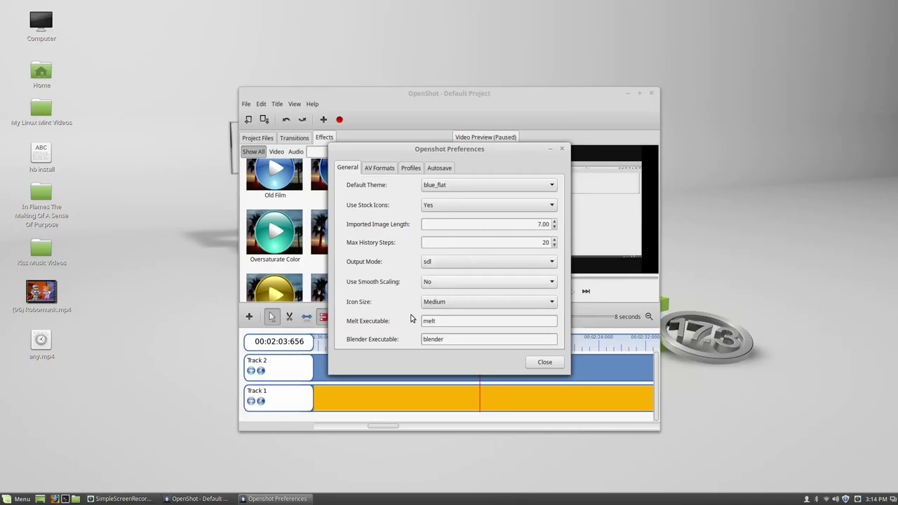
left_click(475, 302)
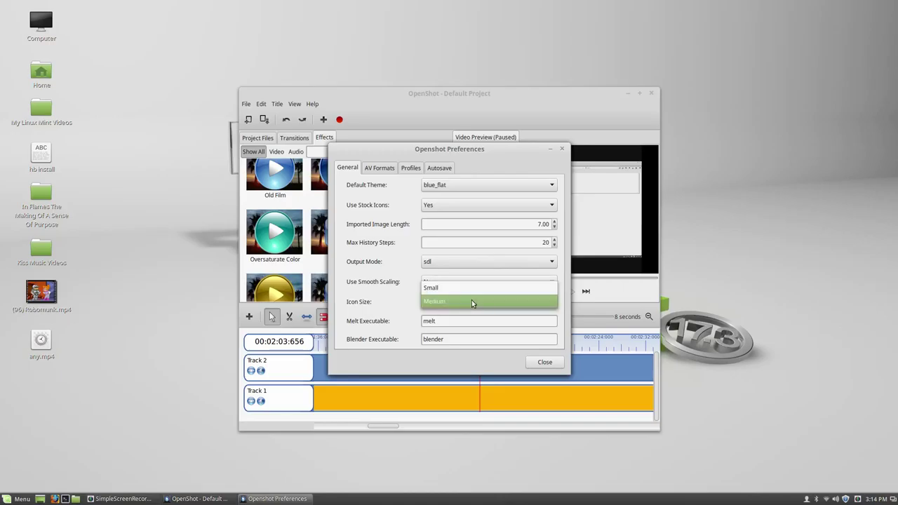
key("Escape")
scroll(467, 291, "up", 1)
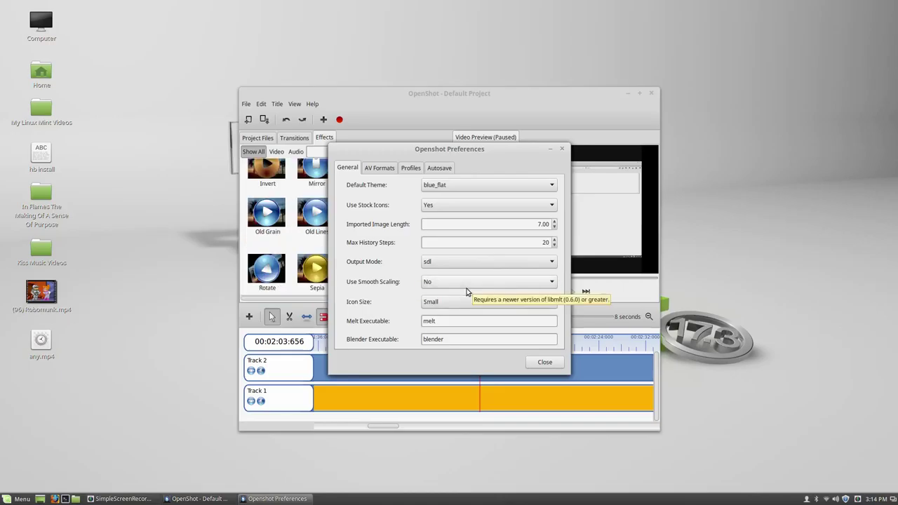
left_click(562, 151)
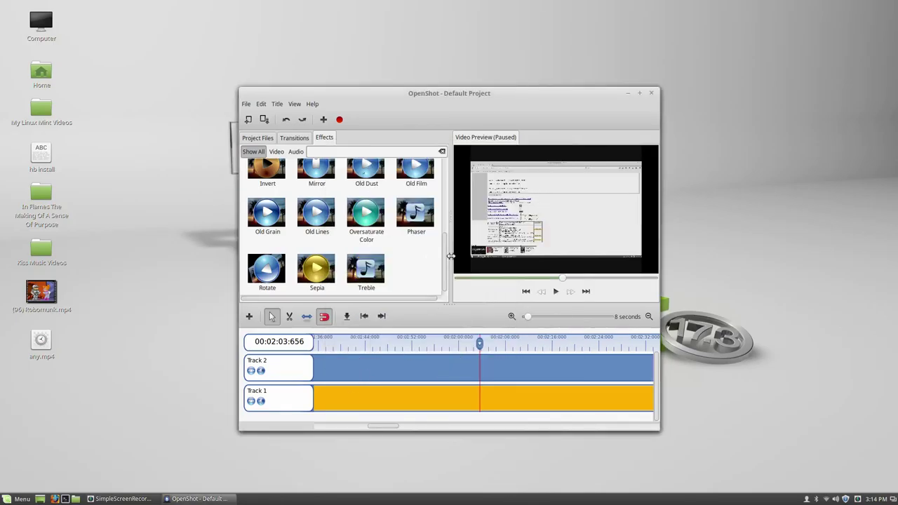
scroll(445, 260, "up", 1)
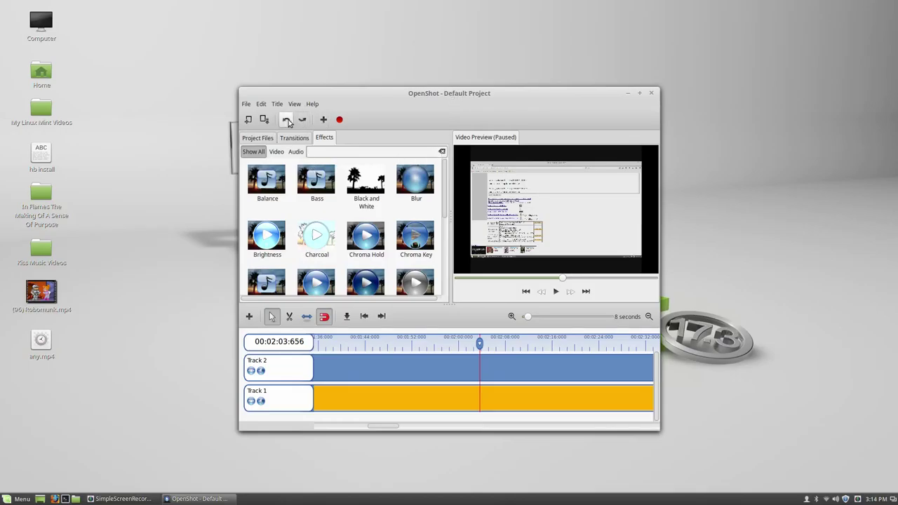
left_click(249, 104)
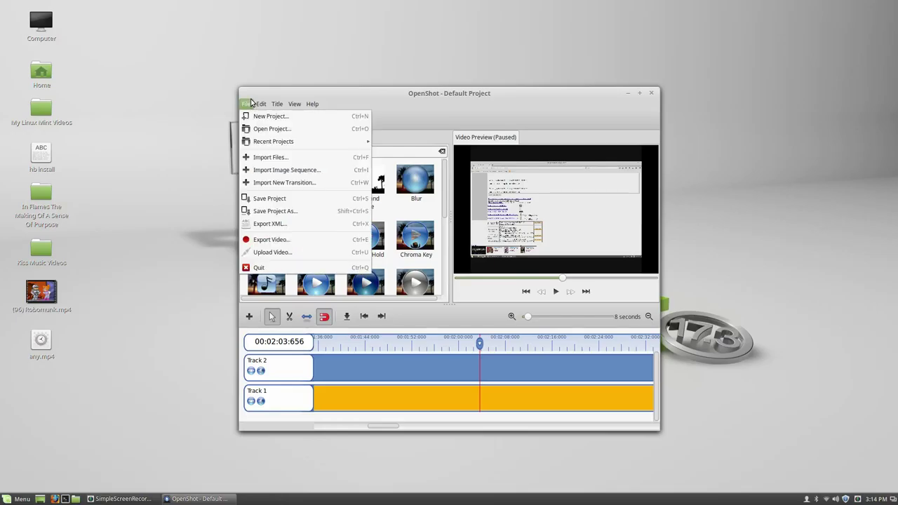
- Start a video export and rename the output file to t
left_click(283, 244)
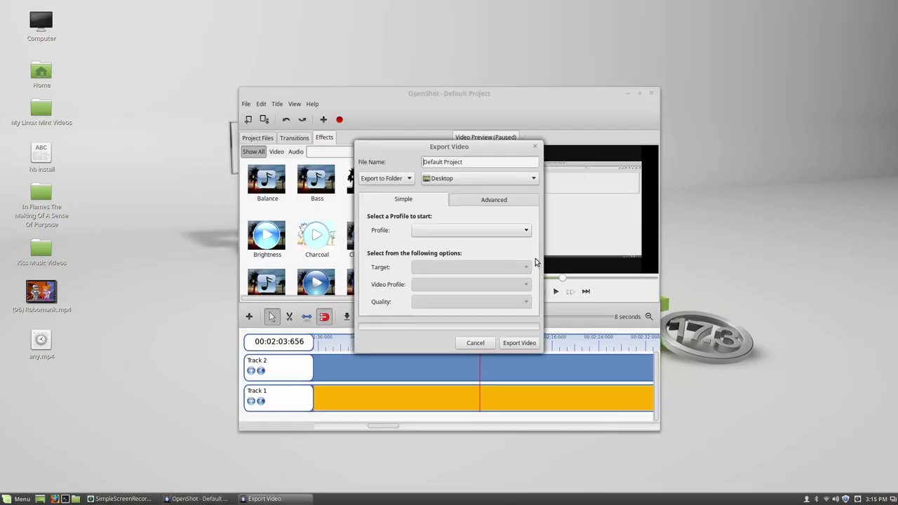
triple_click(471, 160)
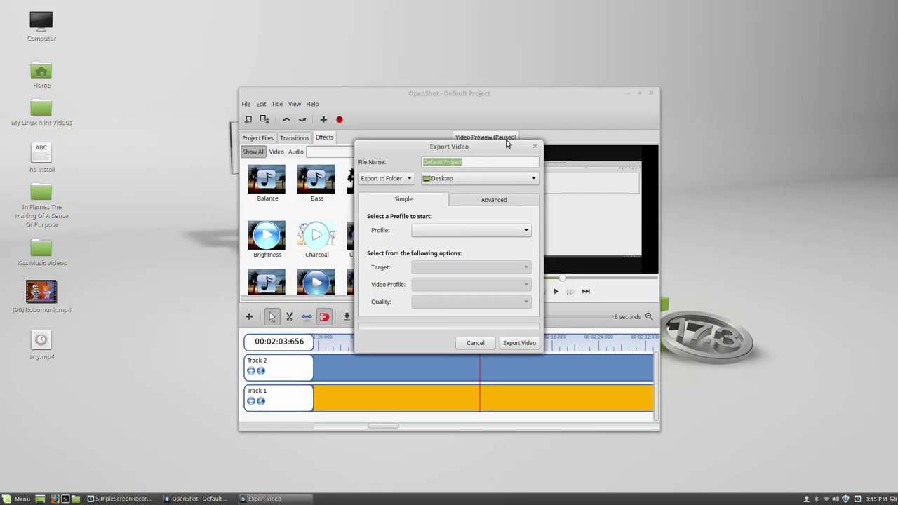
type("t")
- Choose the Device profile, Apple TV target and HD 720p 30 fps video profile
left_click(449, 231)
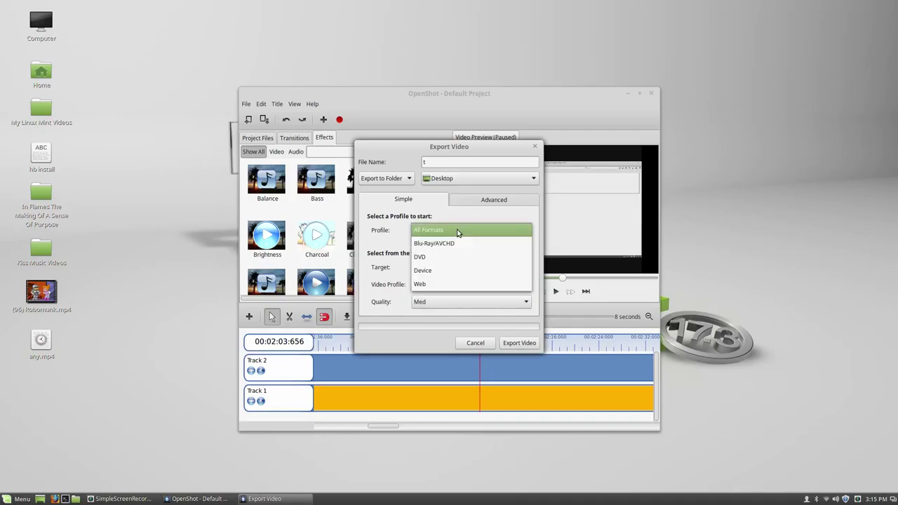
left_click(449, 273)
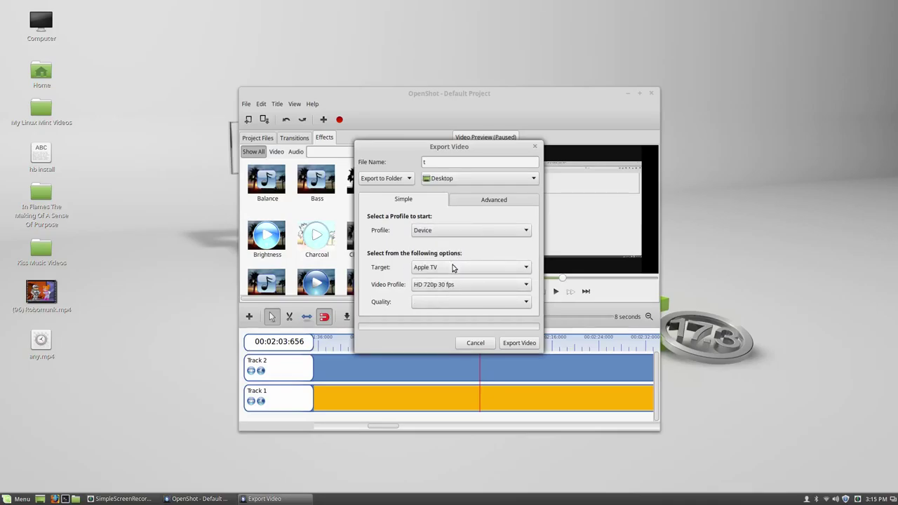
left_click(453, 265)
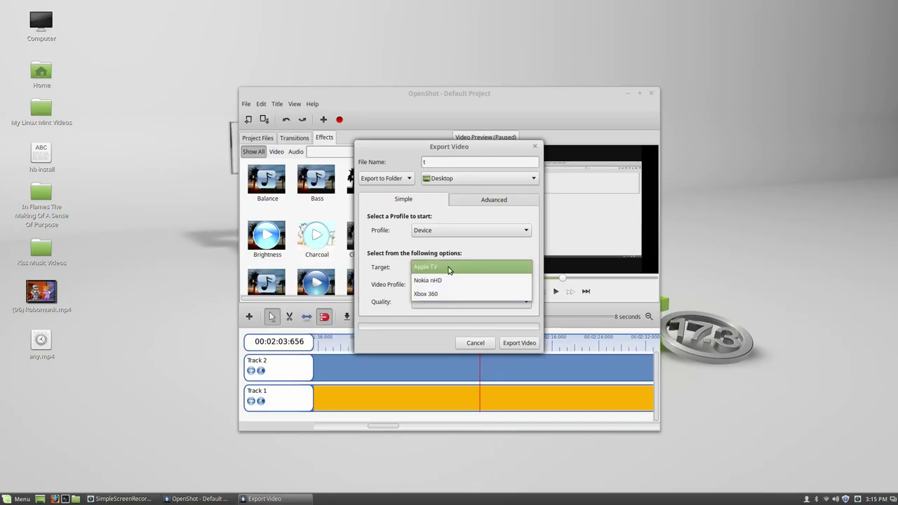
left_click(453, 267)
left_click(447, 285)
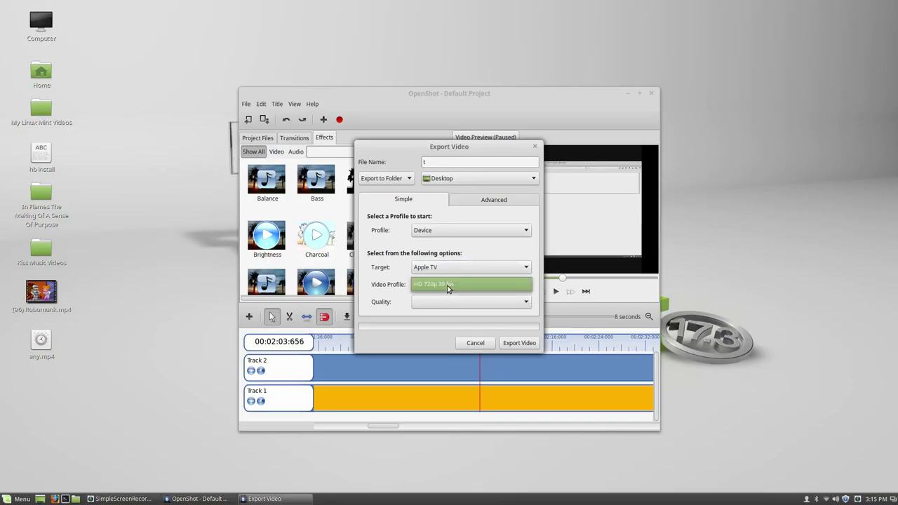
left_click(448, 286)
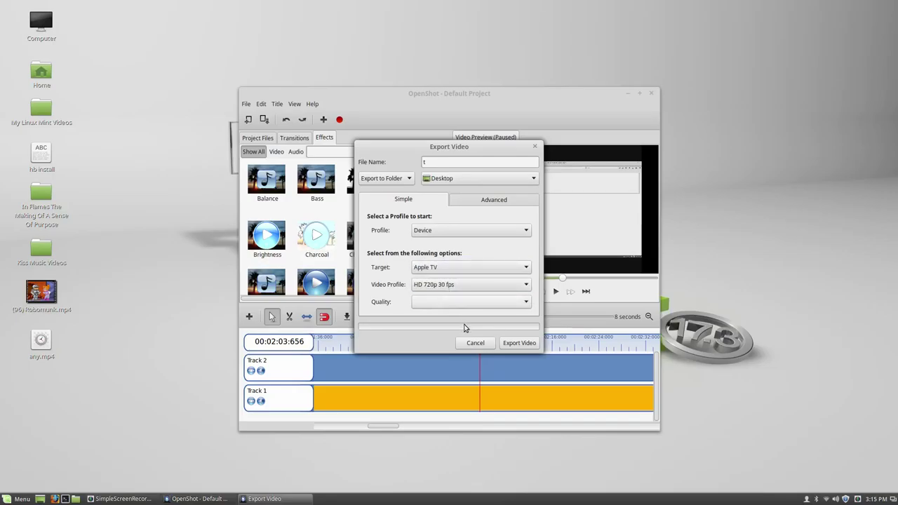
- Clear the missing-quality warning and export the video at High quality
left_click(527, 347)
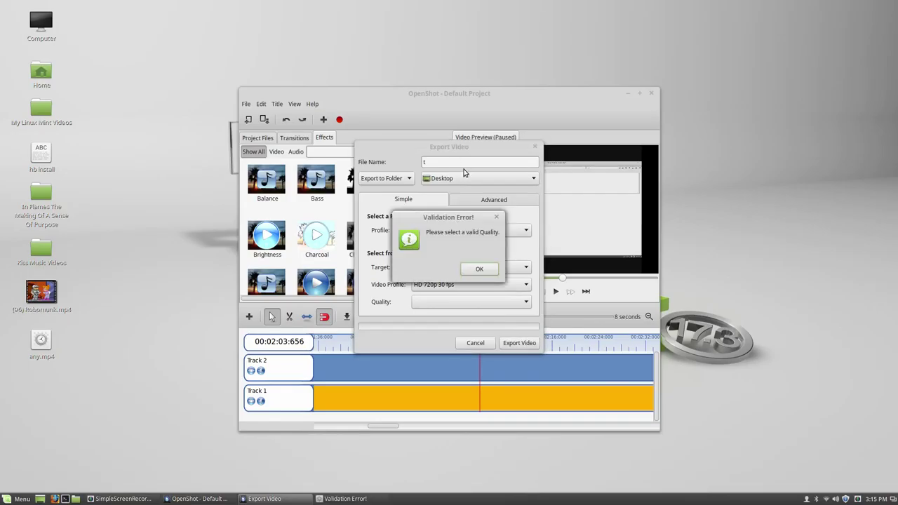
left_click(480, 270)
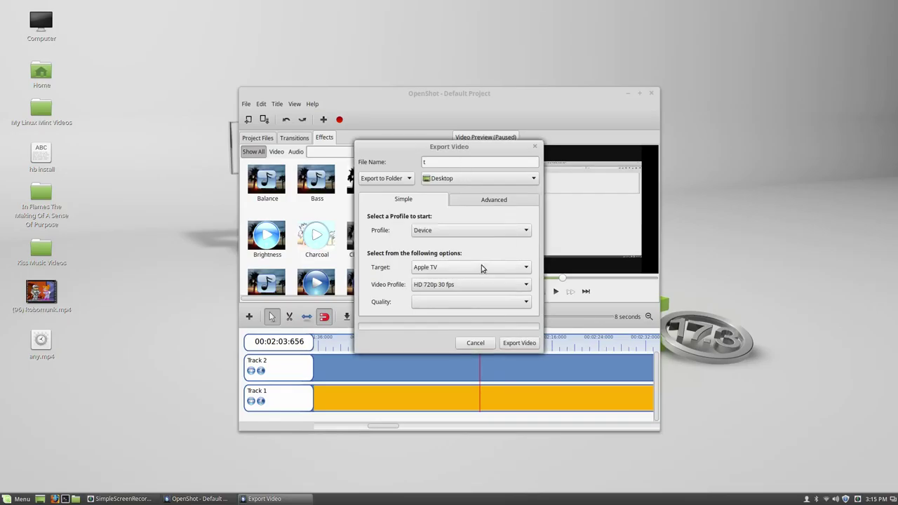
left_click(501, 205)
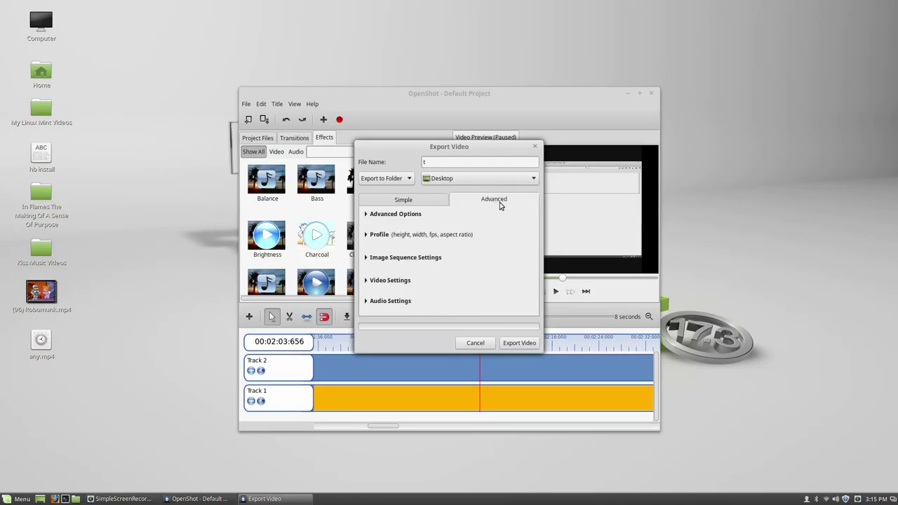
left_click(401, 204)
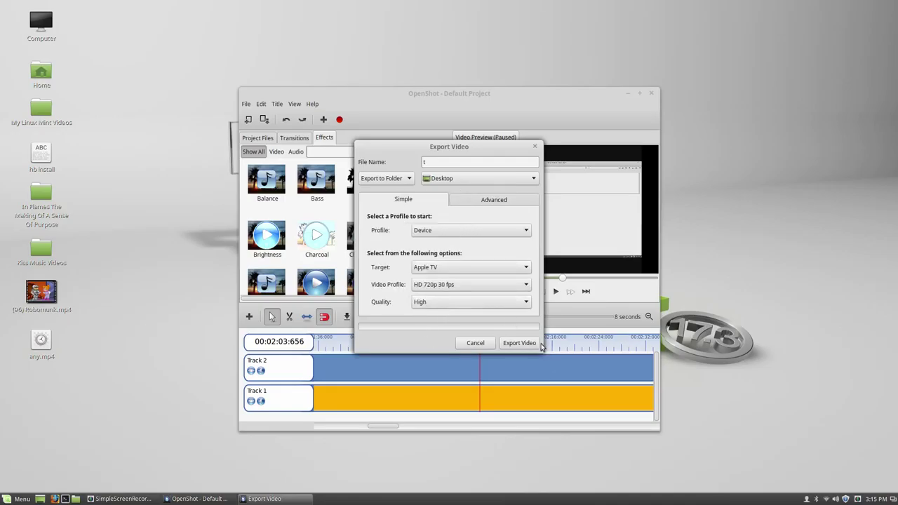
left_click(519, 344)
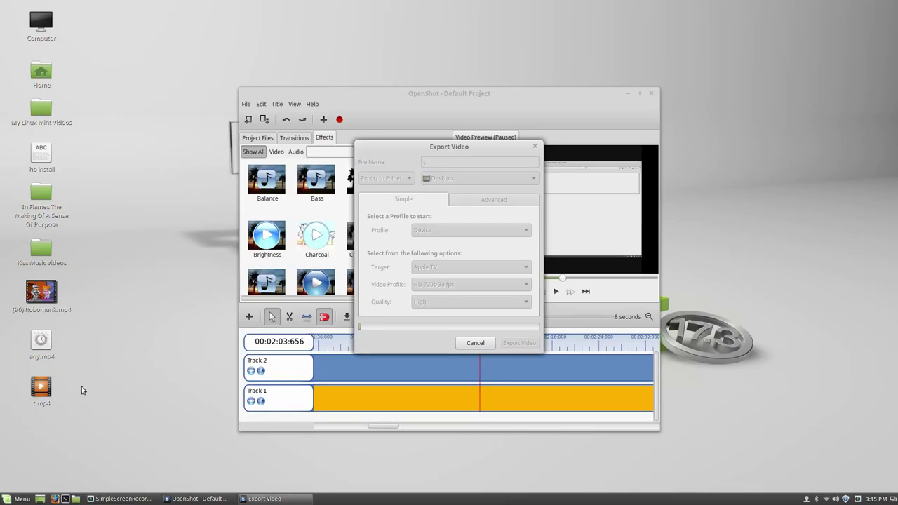
- Check the exported t.mp4 on the Desktop, then close the finished export window
left_click(41, 391)
right_click(42, 394)
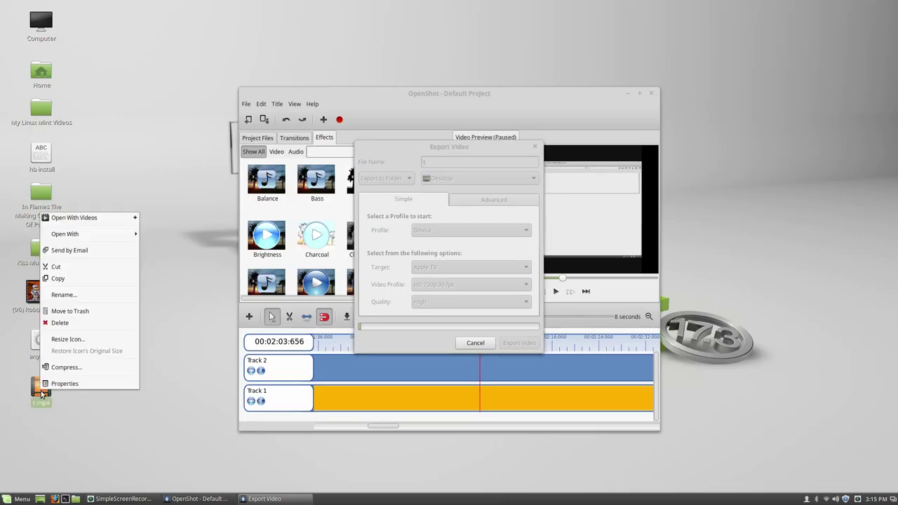
left_click(98, 417)
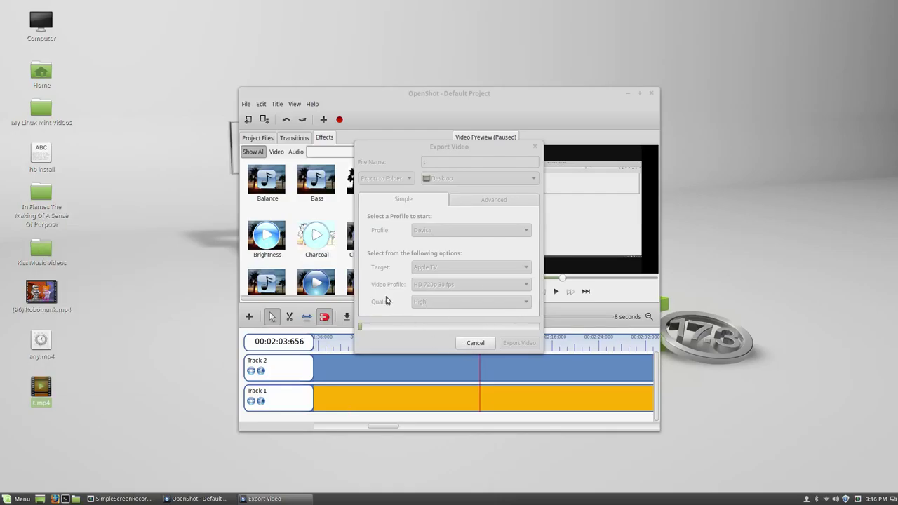
left_click(475, 344)
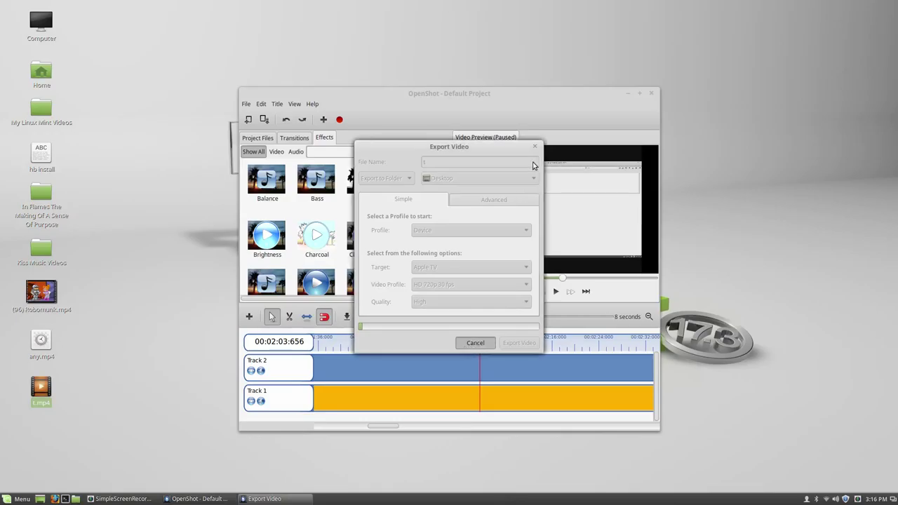
left_click(470, 344)
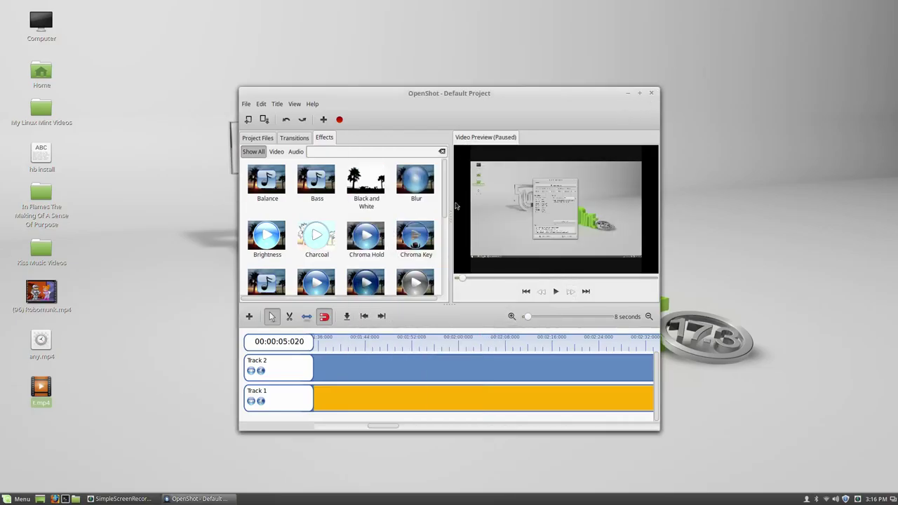
- Close OpenShot, discarding the unsaved "Default Project" changes
left_click(651, 94)
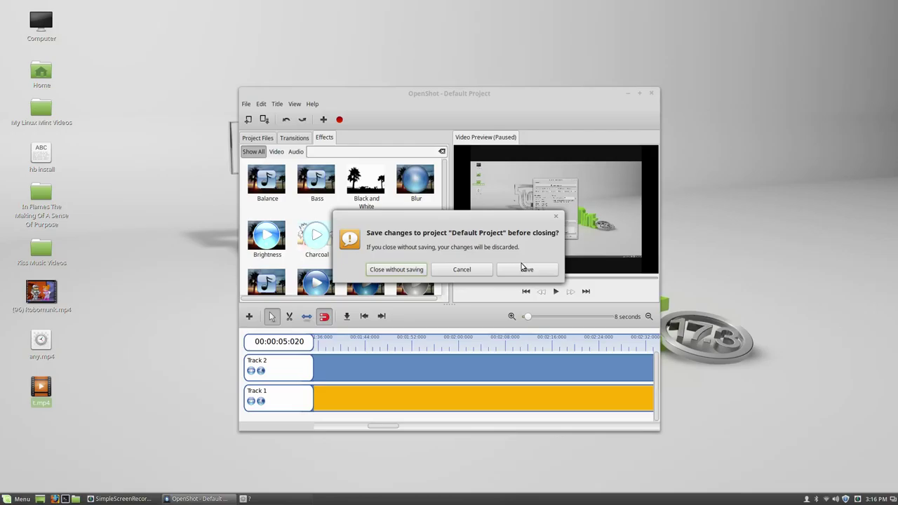
left_click(403, 268)
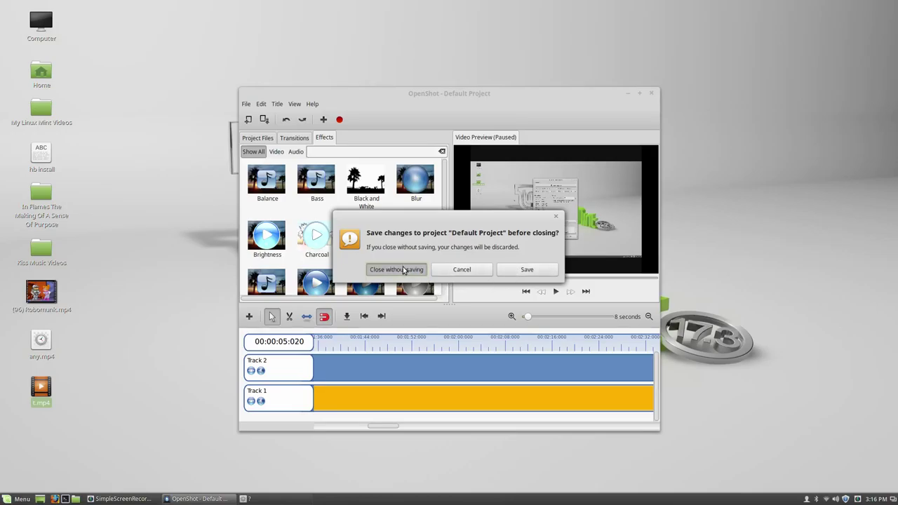